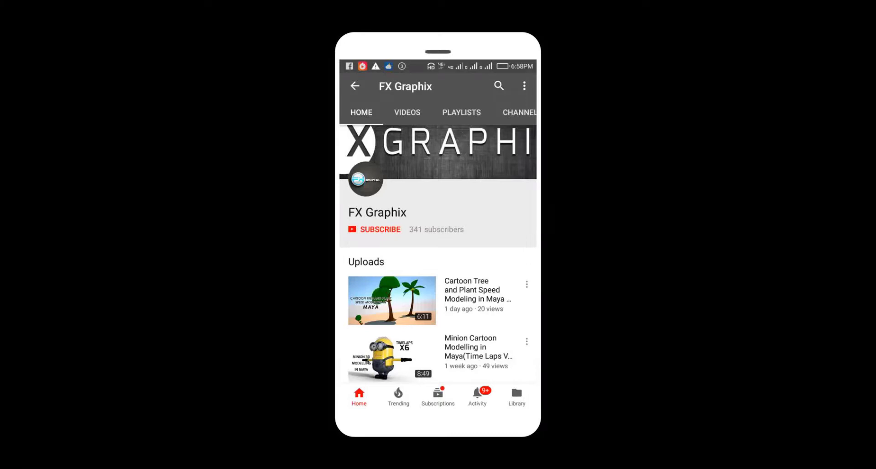
# Subscribe to FX Graphix on YouTube and set its bell to all notifications.
pyautogui.click(373, 234)
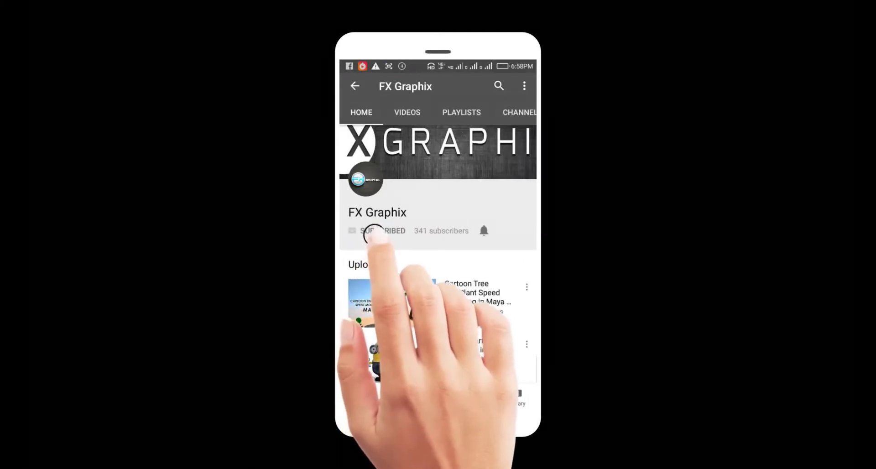
pyautogui.click(483, 234)
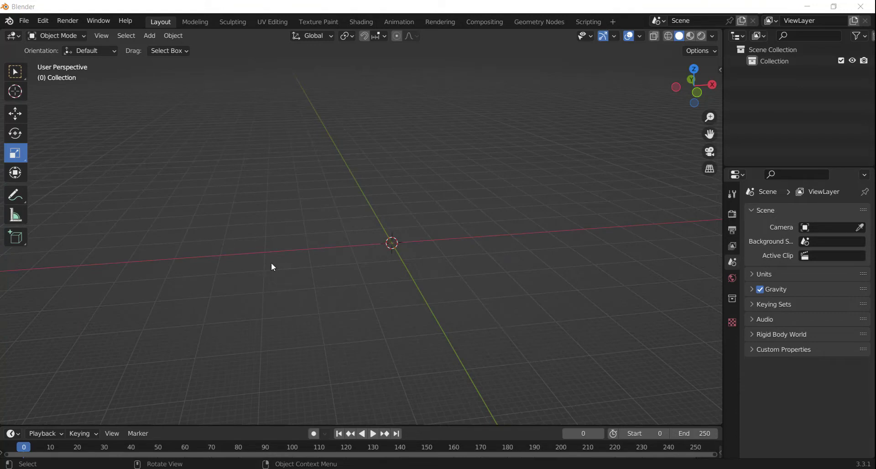
# Import iphone13.obj from the iphone folder as a Wavefront OBJ.
pyautogui.click(23, 23)
pyautogui.click(179, 288)
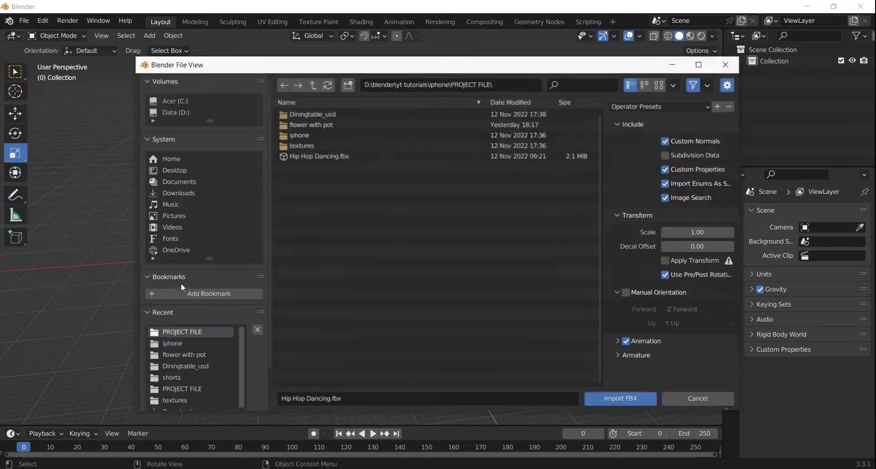
pyautogui.press('Escape')
pyautogui.click(23, 20)
pyautogui.click(182, 300)
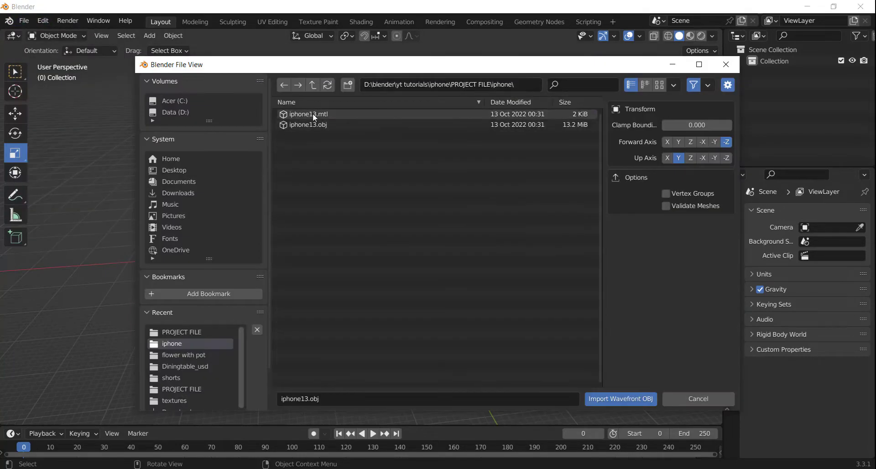
pyautogui.doubleClick(301, 116)
# Zoom and orbit around the imported phone, checking its frame from another angle.
pyautogui.scroll(2, 408, 257)
pyautogui.scroll(4, 277, 231)
pyautogui.moveTo(276, 231); pyautogui.dragTo(565, 327, button='middle')
pyautogui.click(565, 332)
pyautogui.click(393, 303)
pyautogui.click(445, 346)
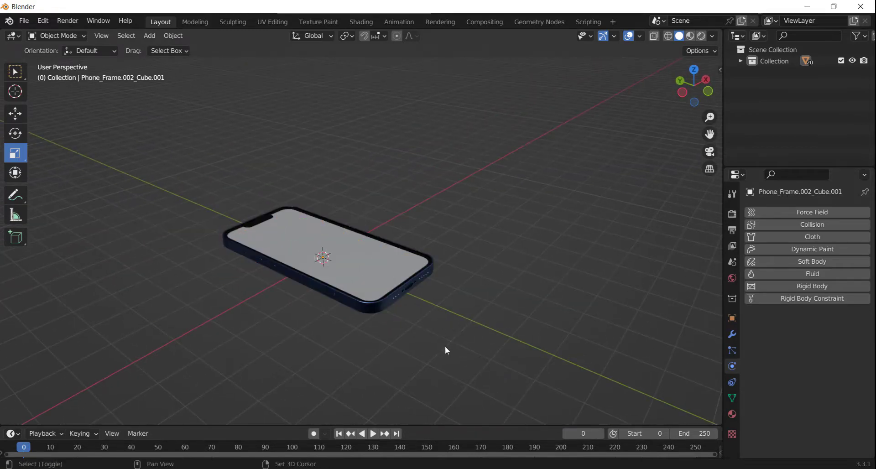
pyautogui.moveTo(444, 346)
pyautogui.mouseDown(button='middle')
pyautogui.moveTo(450, 325)
pyautogui.moveTo(422, 319)
pyautogui.mouseUp(button='middle')
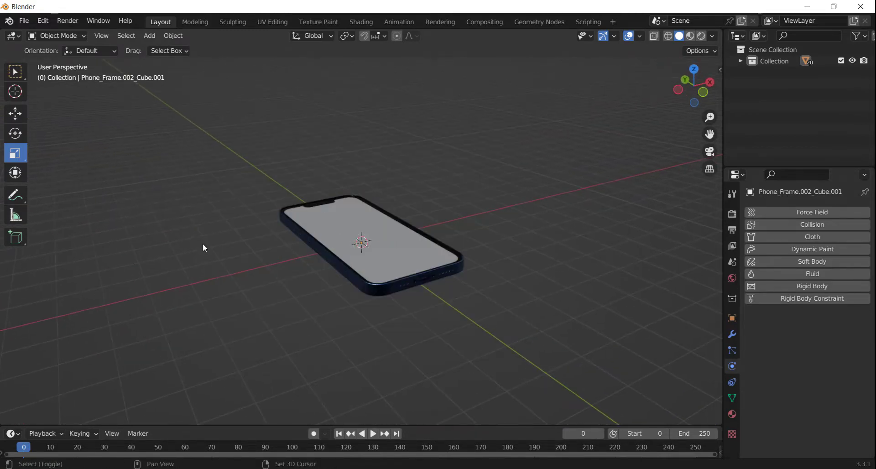
pyautogui.hotkey('shift', 'a')
pyautogui.moveTo(147, 352)
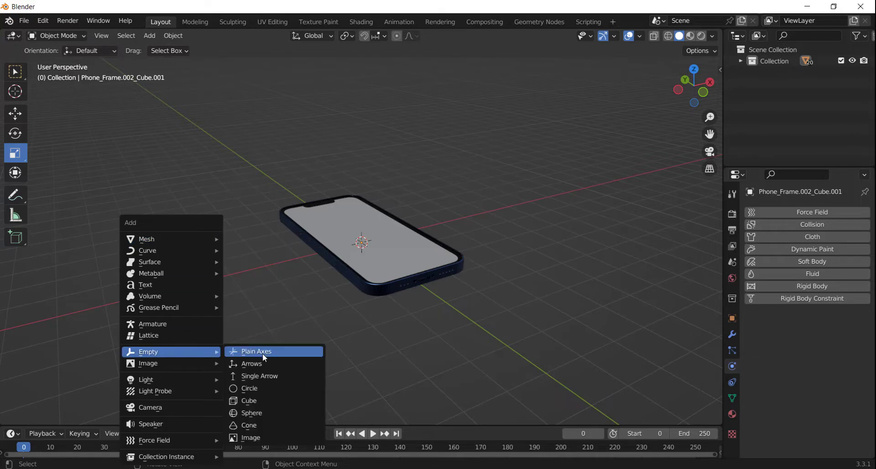
# Add a Plain Axes empty at the origin and scale it uniformly to 6.724.
pyautogui.press('Escape')
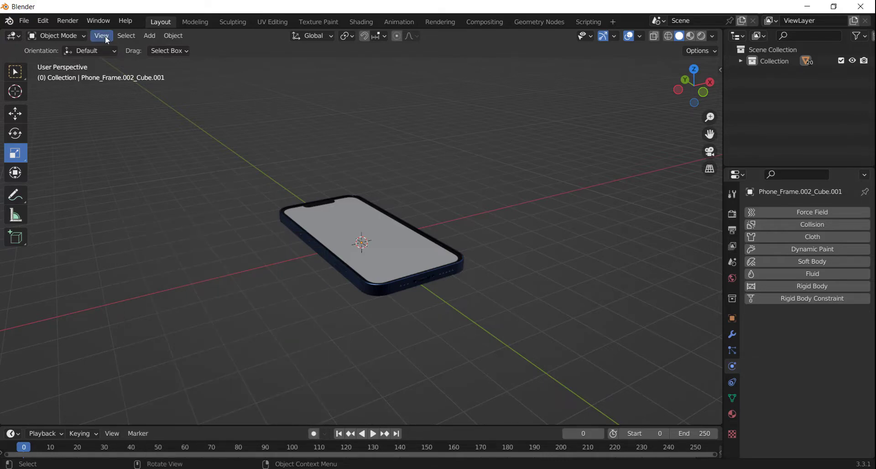
pyautogui.click(152, 36)
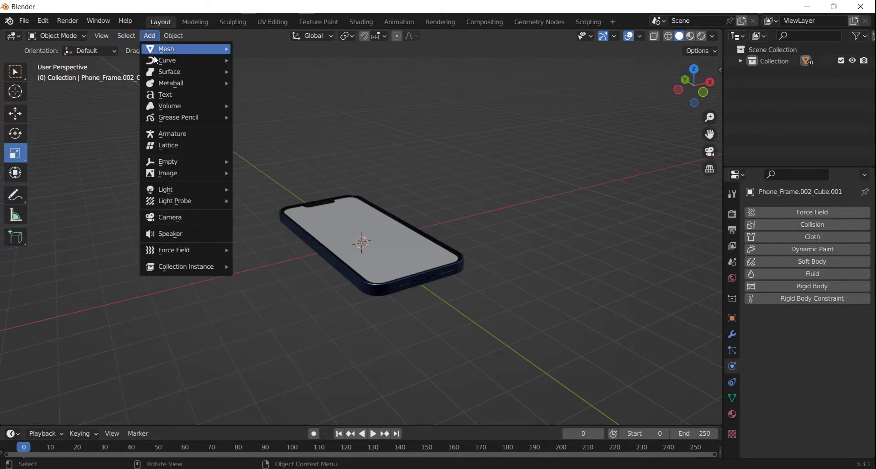
pyautogui.moveTo(178, 162)
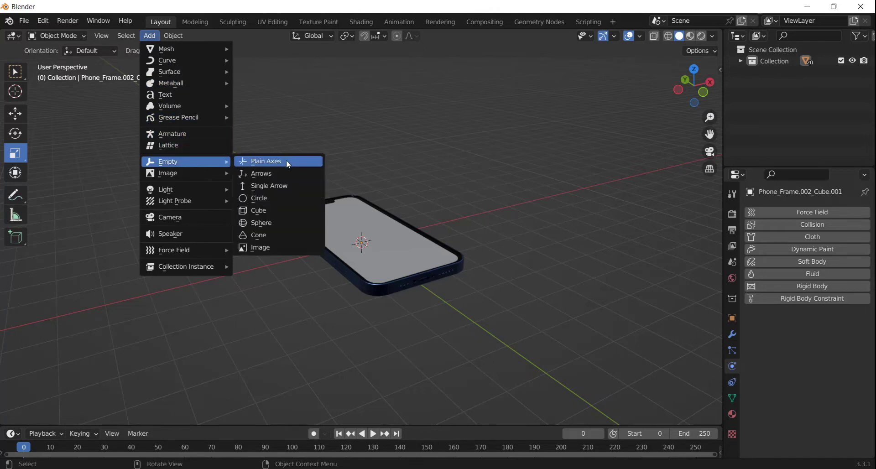
pyautogui.click(278, 161)
pyautogui.moveTo(274, 324)
pyautogui.mouseDown(button='middle')
pyautogui.moveTo(254, 328)
pyautogui.moveTo(310, 322)
pyautogui.moveTo(427, 281)
pyautogui.mouseUp(button='middle')
pyautogui.press('s')
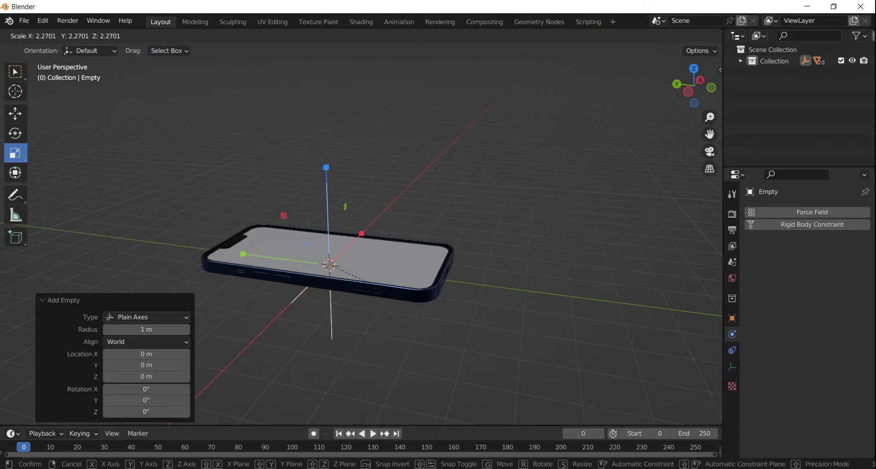
pyautogui.click(534, 333)
# Select the phone together with the empty, keeping the empty active.
pyautogui.scroll(-2, 458, 322)
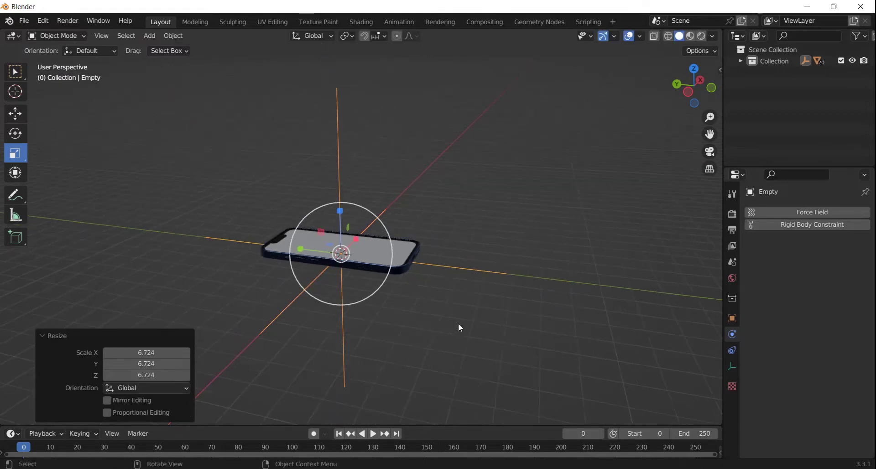
pyautogui.moveTo(458, 323)
pyautogui.mouseDown(button='middle')
pyautogui.moveTo(430, 332)
pyautogui.moveTo(431, 355)
pyautogui.moveTo(352, 338)
pyautogui.moveTo(370, 346)
pyautogui.moveTo(431, 320)
pyautogui.mouseUp(button='middle')
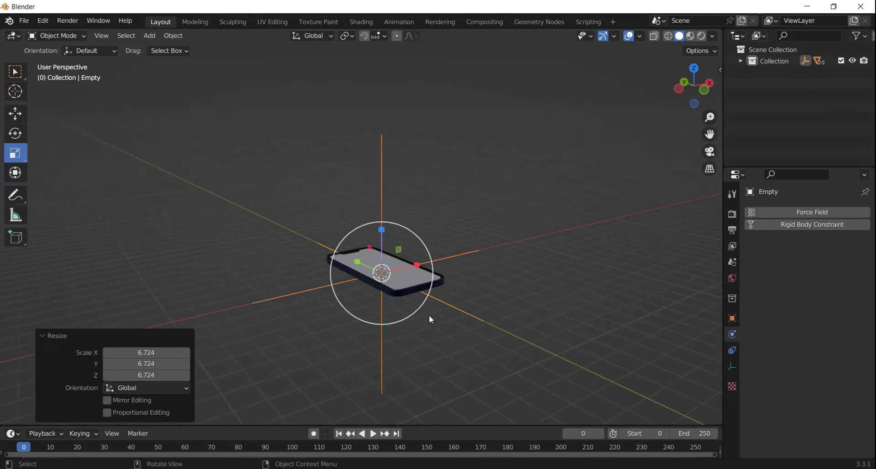
pyautogui.press('a')
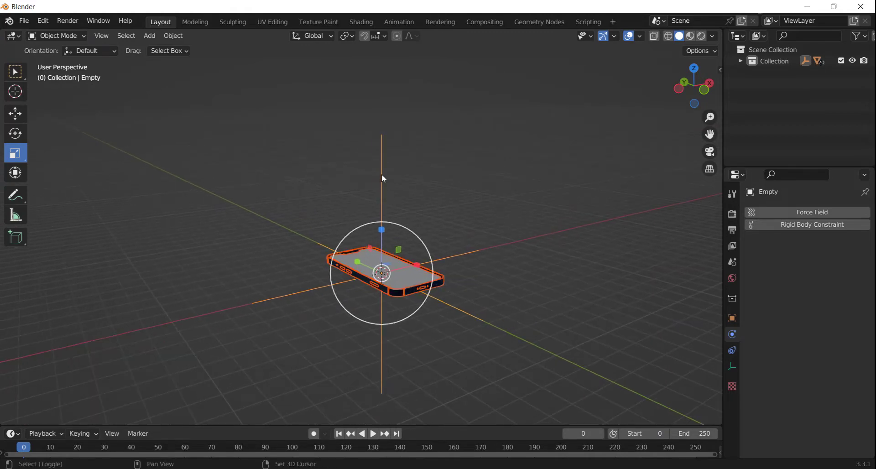
pyautogui.keyDown('shift'); pyautogui.click(381, 176); pyautogui.keyUp('shift')
pyautogui.keyDown('shift'); pyautogui.click(380, 174); pyautogui.keyUp('shift')
# Parent the phone to the empty using Object (Keep Transform).
pyautogui.rightClick(405, 290)
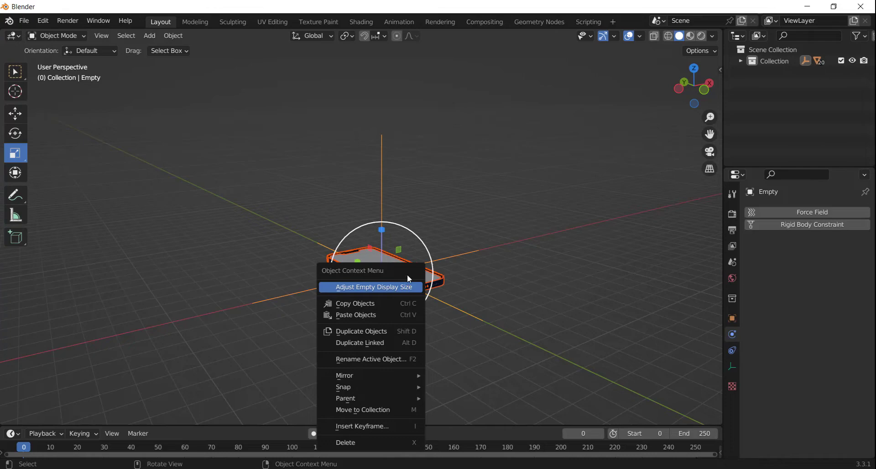
pyautogui.press('Escape')
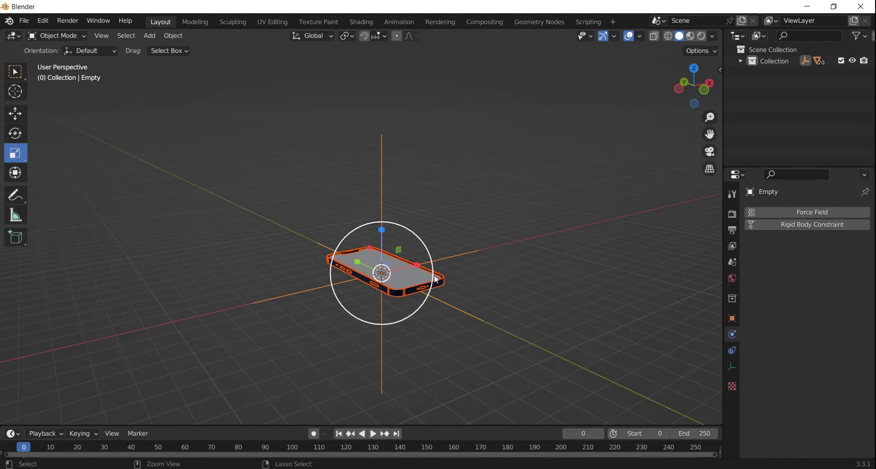
pyautogui.hotkey('ctrl', 'p')
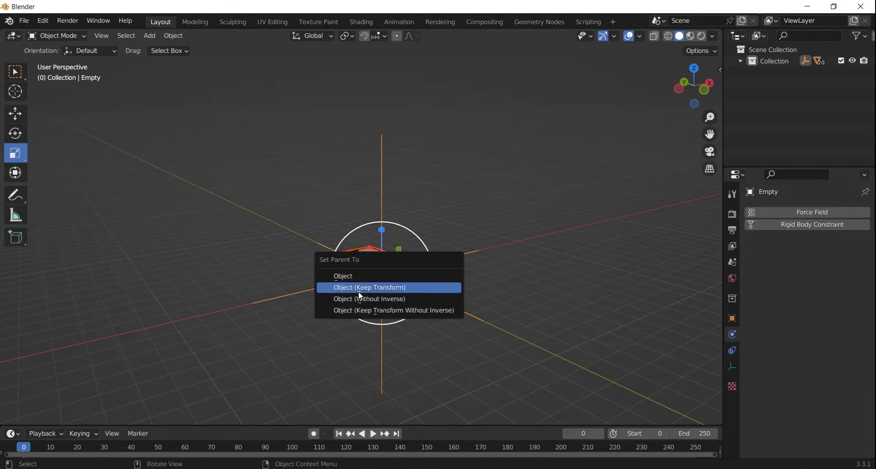
pyautogui.click(409, 292)
# Move the empty alone and expand the Collection to show it.
pyautogui.click(459, 259)
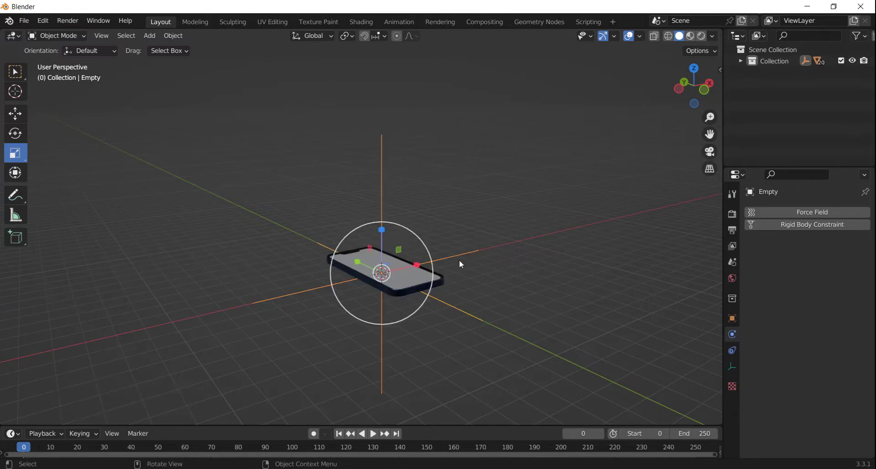
pyautogui.press('g')
pyautogui.click(354, 183)
pyautogui.moveTo(355, 184)
pyautogui.mouseDown(button='middle')
pyautogui.moveTo(314, 332)
pyautogui.moveTo(448, 231)
pyautogui.moveTo(489, 259)
pyautogui.moveTo(453, 311)
pyautogui.moveTo(438, 292)
pyautogui.mouseUp(button='middle')
pyautogui.click(24, 21)
# Import the potted plant model as an FBX file.
pyautogui.click(740, 61)
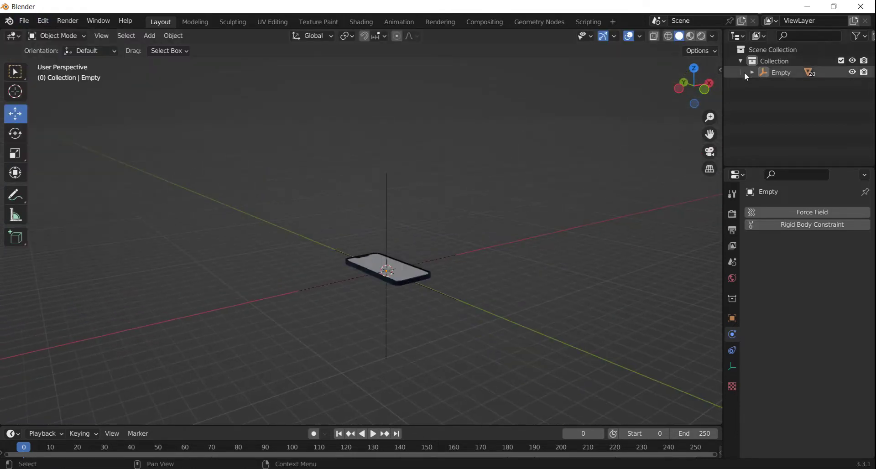
pyautogui.click(24, 20)
pyautogui.click(195, 288)
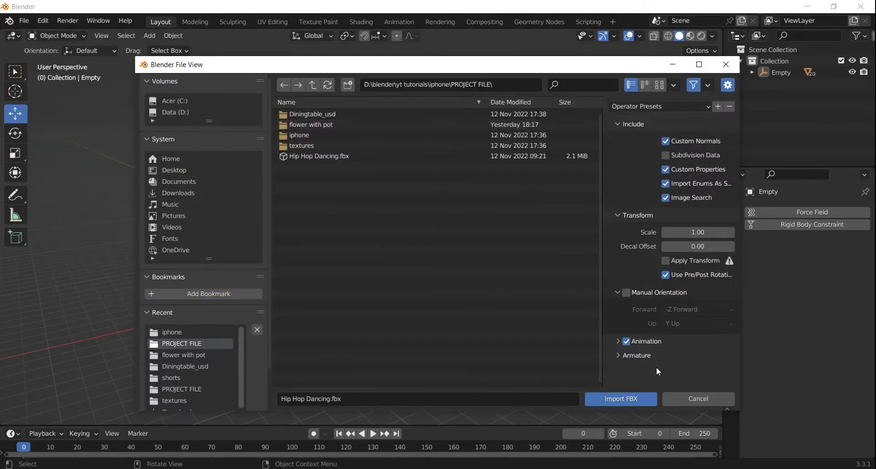
pyautogui.click(622, 397)
# Lift the plant along Z and slide it along Y away from the phone.
pyautogui.moveTo(395, 224); pyautogui.dragTo(393, 63)
pyautogui.moveTo(393, 64); pyautogui.dragTo(456, 307, button='middle')
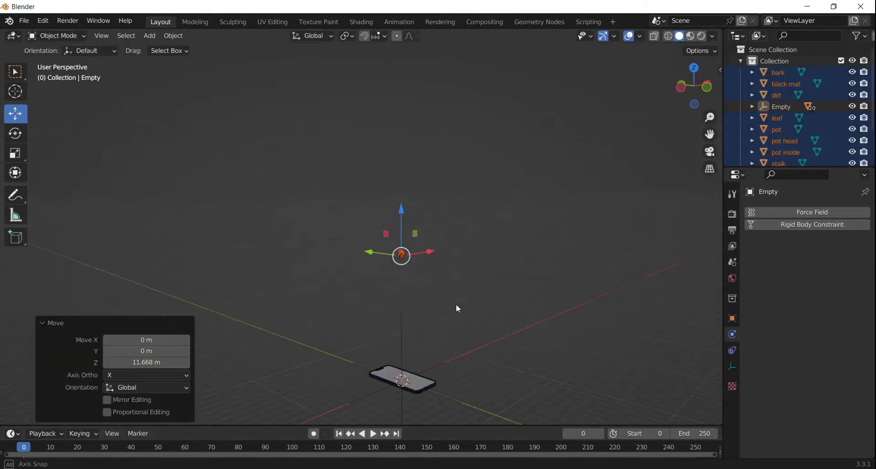
pyautogui.moveTo(387, 260); pyautogui.dragTo(197, 253)
pyautogui.moveTo(197, 253); pyautogui.dragTo(347, 242, button='middle')
pyautogui.moveTo(348, 244); pyautogui.dragTo(395, 266)
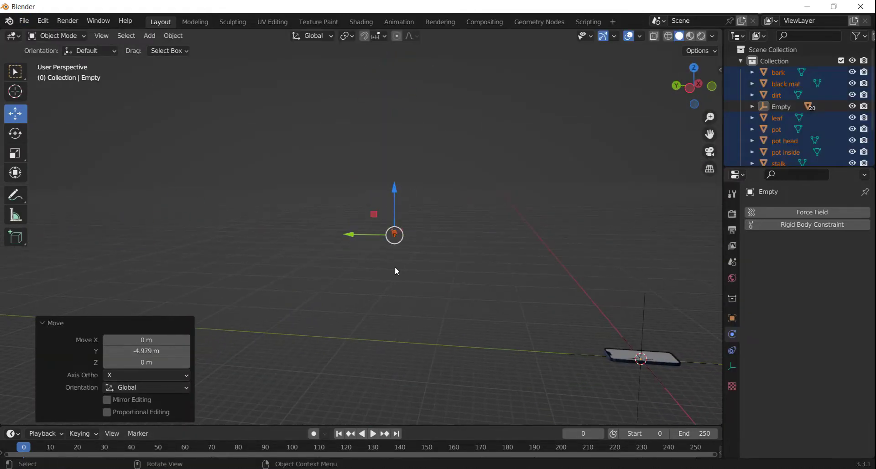
pyautogui.moveTo(395, 266); pyautogui.dragTo(401, 280, button='middle')
pyautogui.moveTo(373, 322); pyautogui.dragTo(413, 292, button='middle')
pyautogui.click(367, 322)
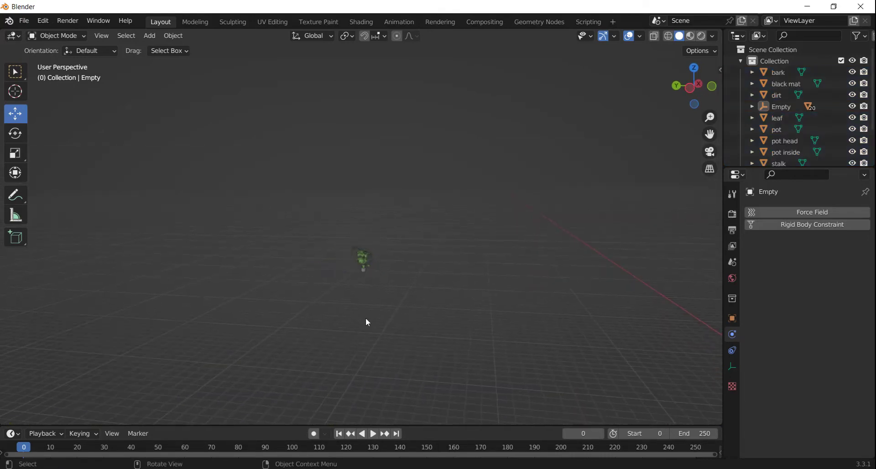
pyautogui.click(24, 20)
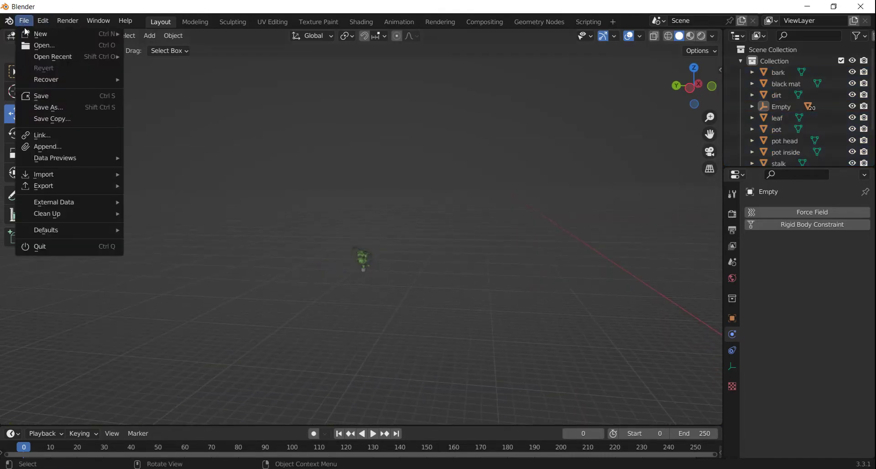
# Add a second Plain Axes empty and move it along Z.
pyautogui.click(150, 36)
pyautogui.click(286, 161)
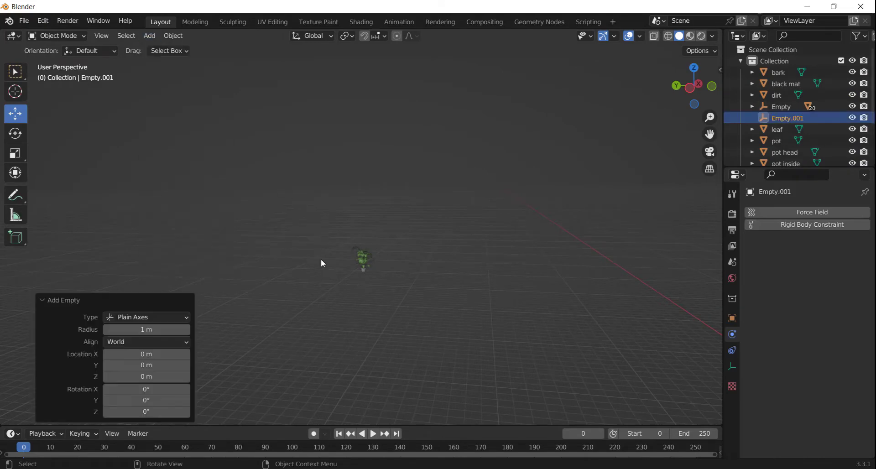
pyautogui.moveTo(322, 263); pyautogui.dragTo(589, 360, button='middle')
pyautogui.press('g')
pyautogui.press('z')
# Enlarge the plant's parts and nudge them down along Y.
pyautogui.click(507, 326)
pyautogui.moveTo(319, 114)
pyautogui.mouseDown()
pyautogui.moveTo(449, 212)
pyautogui.moveTo(368, 185)
pyautogui.moveTo(365, 314)
pyautogui.mouseUp()
pyautogui.moveTo(347, 289)
pyautogui.mouseDown(button='middle')
pyautogui.moveTo(533, 316)
pyautogui.moveTo(347, 291)
pyautogui.mouseUp(button='middle')
# Parent the plant's parts to the new empty Empty.001 with Ctrl+P > Object.
pyautogui.keyDown('shift'); pyautogui.click(326, 194); pyautogui.keyUp('shift')
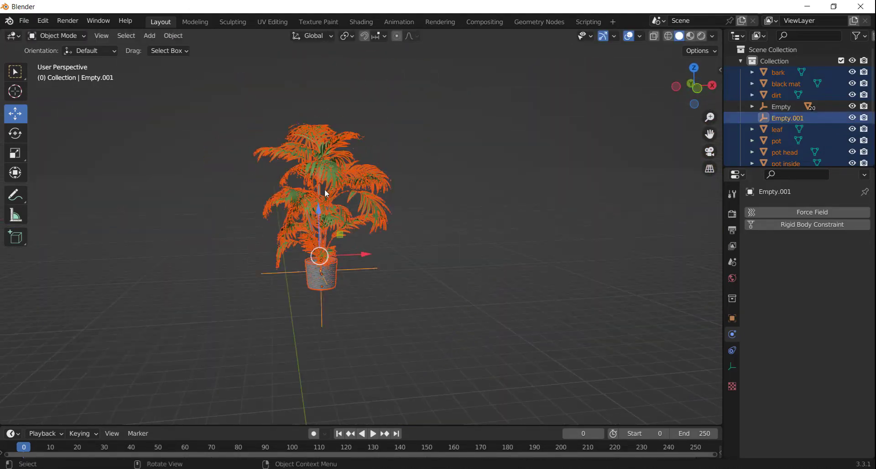
pyautogui.hotkey('ctrl', 'p')
pyautogui.click(269, 189)
pyautogui.scroll(-5, 352, 273)
pyautogui.moveTo(352, 274); pyautogui.dragTo(305, 303, button='middle')
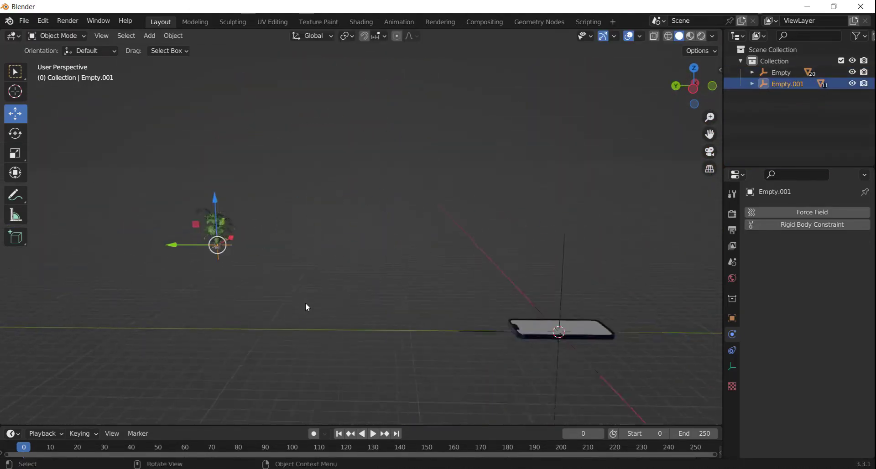
# Import Diningtable.usd and slide the table set along the X axis.
pyautogui.click(24, 20)
pyautogui.click(224, 196)
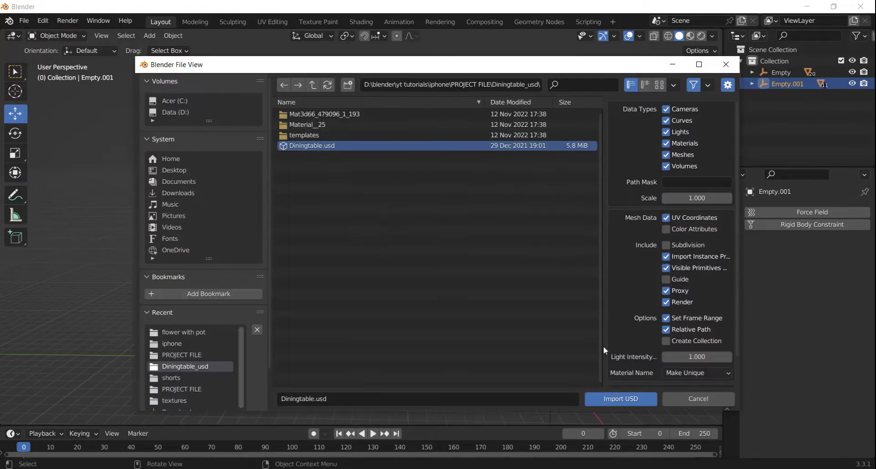
pyautogui.click(607, 399)
pyautogui.press('g')
pyautogui.press('x')
pyautogui.click(253, 280)
pyautogui.moveTo(253, 280)
pyautogui.mouseDown(button='middle')
pyautogui.moveTo(447, 288)
pyautogui.moveTo(335, 273)
pyautogui.moveTo(588, 231)
pyautogui.moveTo(592, 210)
pyautogui.mouseUp(button='middle')
# Rename Empty.001 to 'table' in the Outliner.
pyautogui.doubleClick(787, 94)
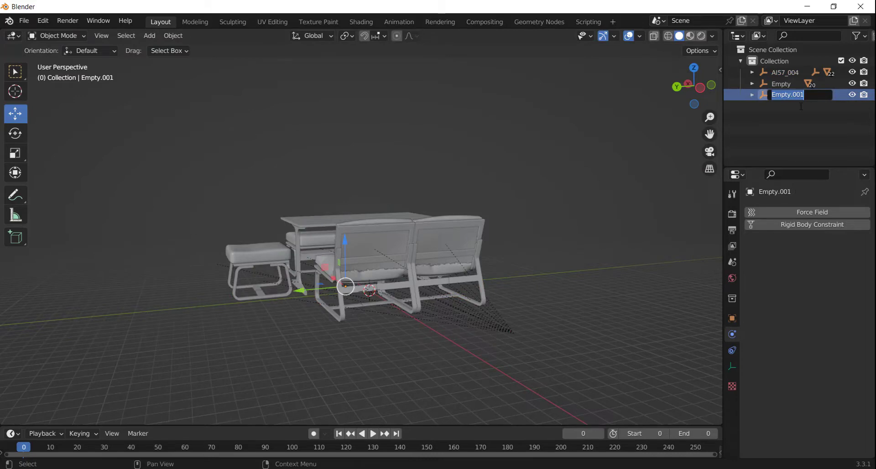
pyautogui.write('table')
pyautogui.click(24, 21)
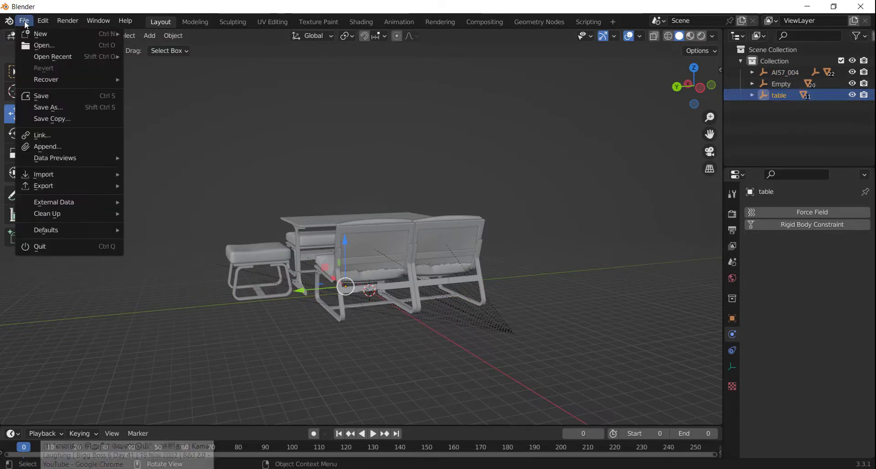
# Frame the Empty object and rename it to 'iphone'.
pyautogui.click(150, 210)
pyautogui.click(311, 83)
pyautogui.press('Escape')
pyautogui.click(775, 84)
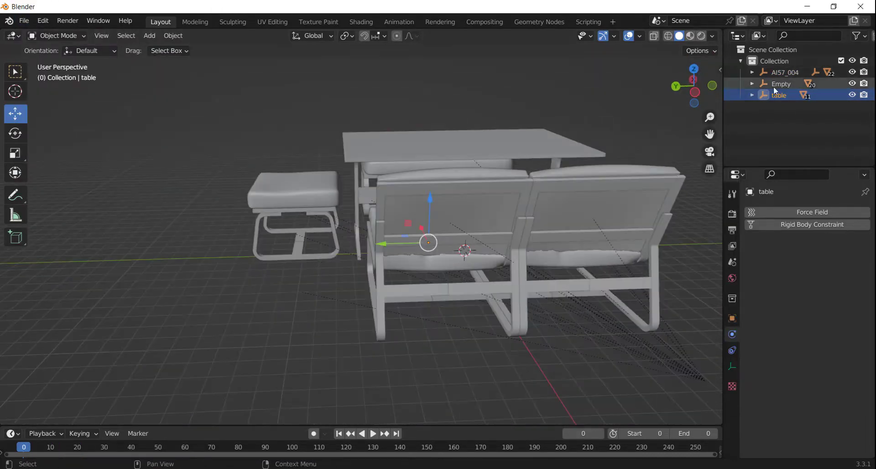
pyautogui.press('.')
pyautogui.doubleClick(781, 84)
pyautogui.write('iphone')
pyautogui.click(762, 73)
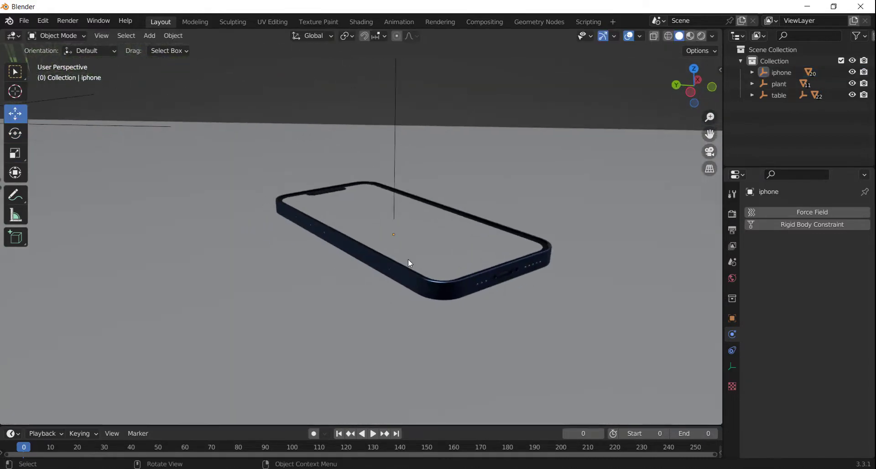
# Import the dancer FBX and rename its armature to 'dancer'.
pyautogui.click(410, 263)
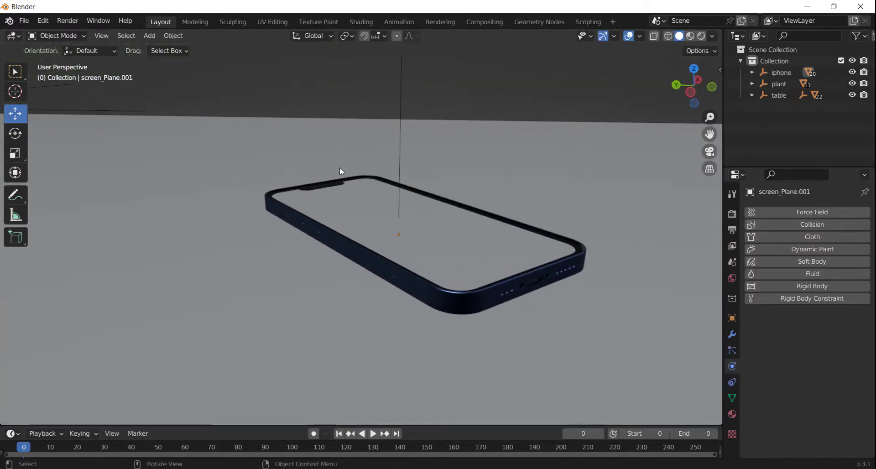
pyautogui.click(24, 21)
pyautogui.click(193, 289)
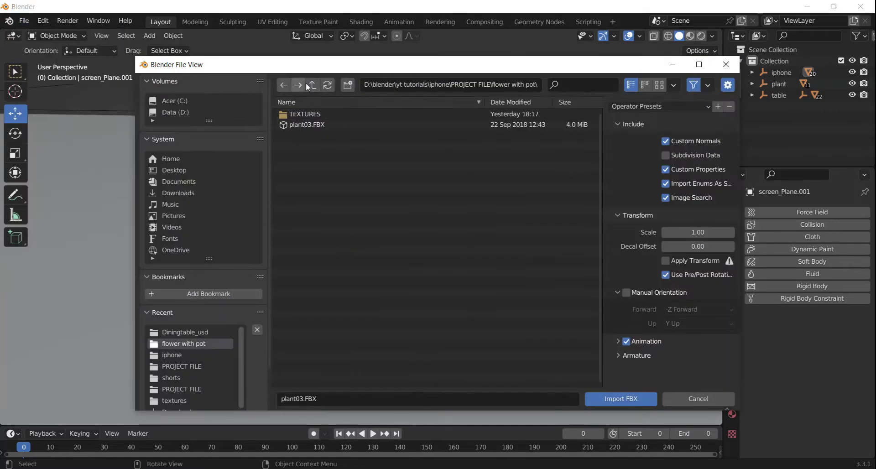
pyautogui.click(301, 85)
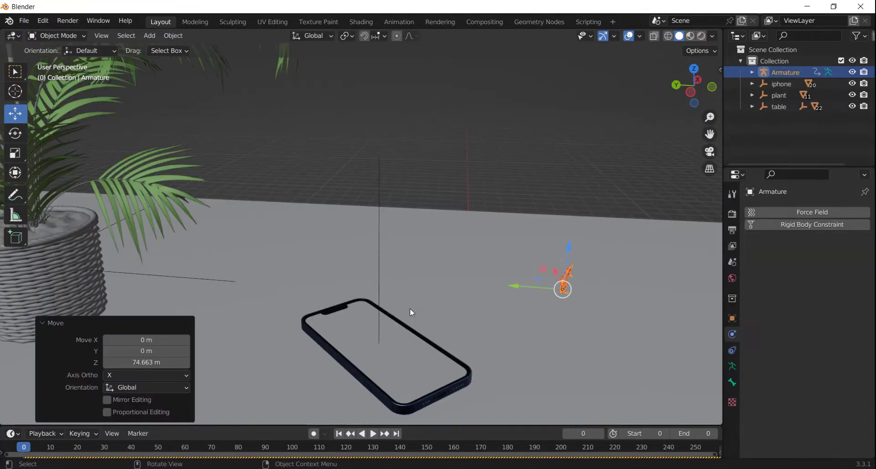
pyautogui.doubleClick(781, 72)
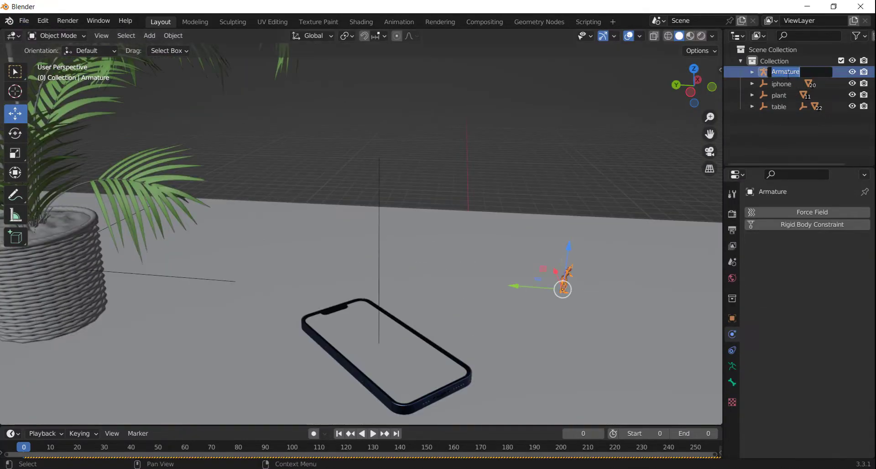
pyautogui.write('dancer')
pyautogui.press('Return')
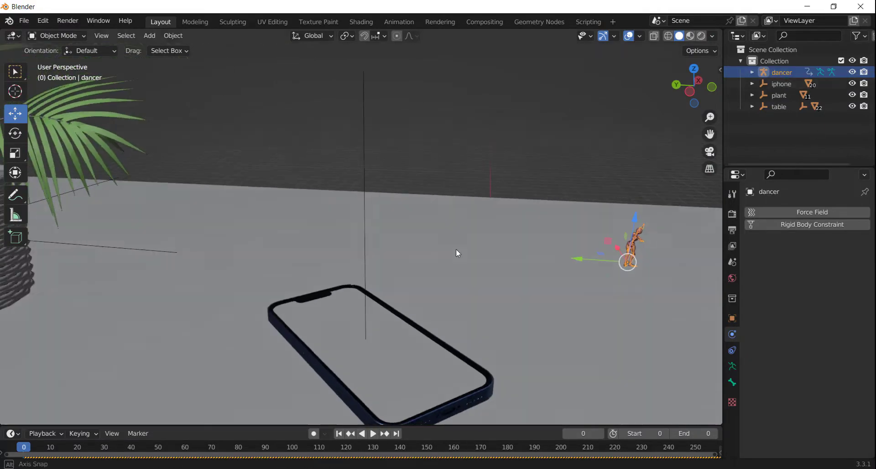
# Move the dancer onto the phone and set the animation end frame to 250.
pyautogui.press('g')
pyautogui.press('g')
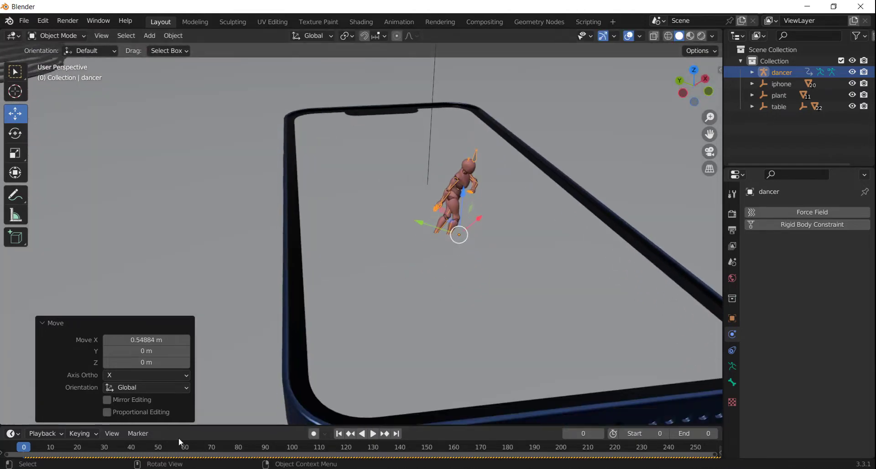
pyautogui.write('250')
pyautogui.press('Return')
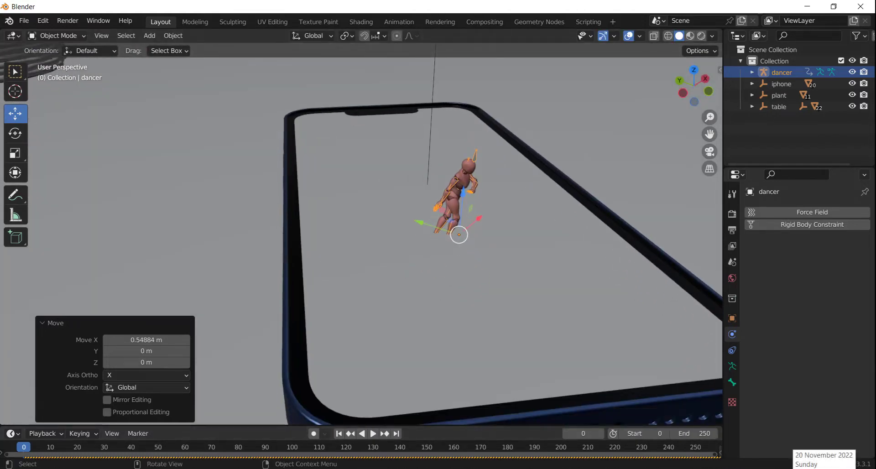
pyautogui.press('space')
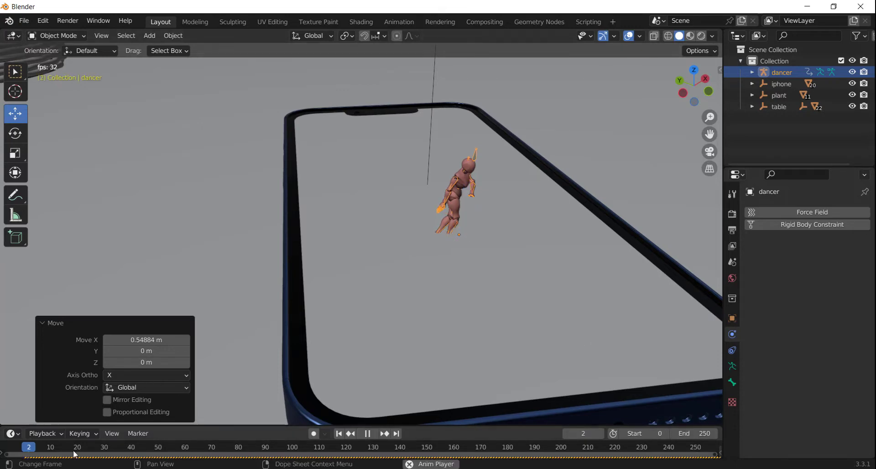
pyautogui.press('space')
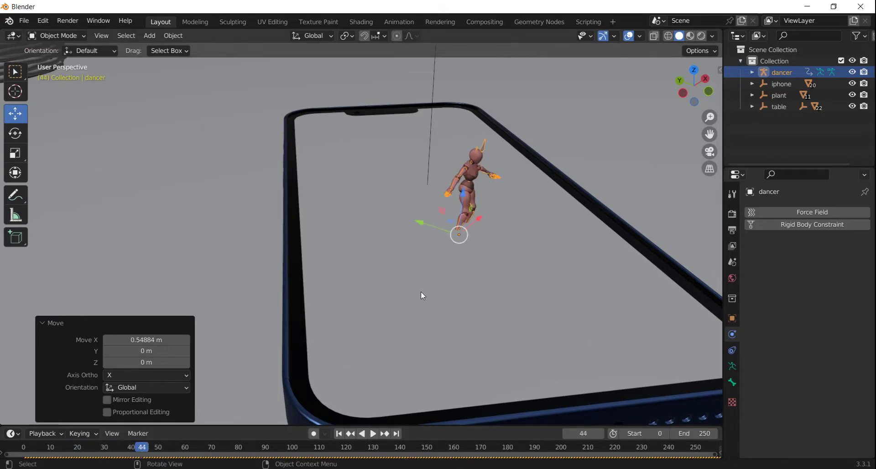
# Rotate the dancer -45° about the vertical axis and scale it up slightly.
pyautogui.hotkey('shift', 'space')
pyautogui.press('r')
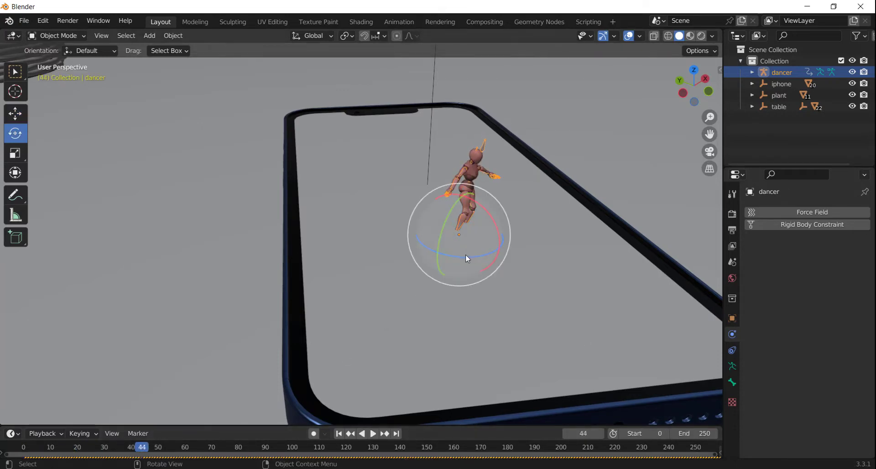
pyautogui.moveTo(464, 259); pyautogui.dragTo(440, 255)
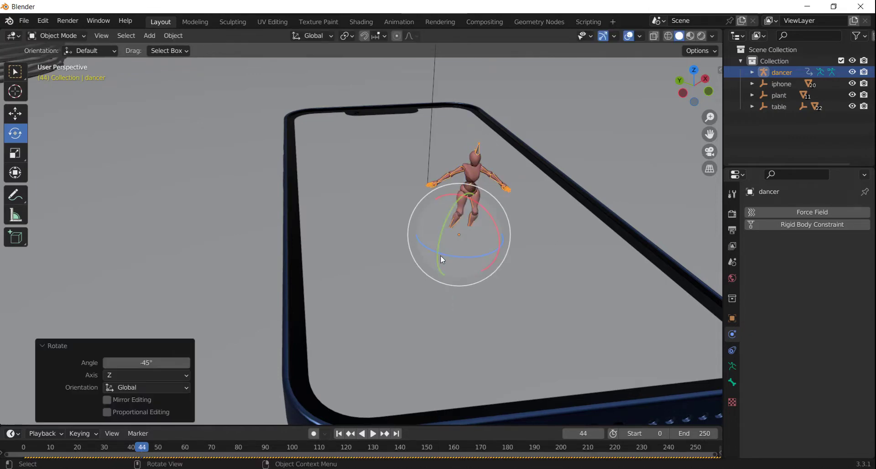
pyautogui.press('space')
pyautogui.hotkey('shift', 'space')
pyautogui.press('s')
pyautogui.moveTo(495, 176); pyautogui.dragTo(429, 288)
pyautogui.moveTo(429, 289)
pyautogui.mouseDown(button='middle')
pyautogui.moveTo(464, 324)
pyautogui.moveTo(493, 255)
pyautogui.moveTo(545, 251)
pyautogui.moveTo(500, 277)
pyautogui.moveTo(457, 259)
pyautogui.moveTo(498, 129)
pyautogui.mouseUp(button='middle')
pyautogui.press('space')
# Orbit around the phone and plant to check the dancer's placement.
pyautogui.click(500, 278)
pyautogui.hotkey('alt', 'a')
pyautogui.scroll(-3, 414, 256)
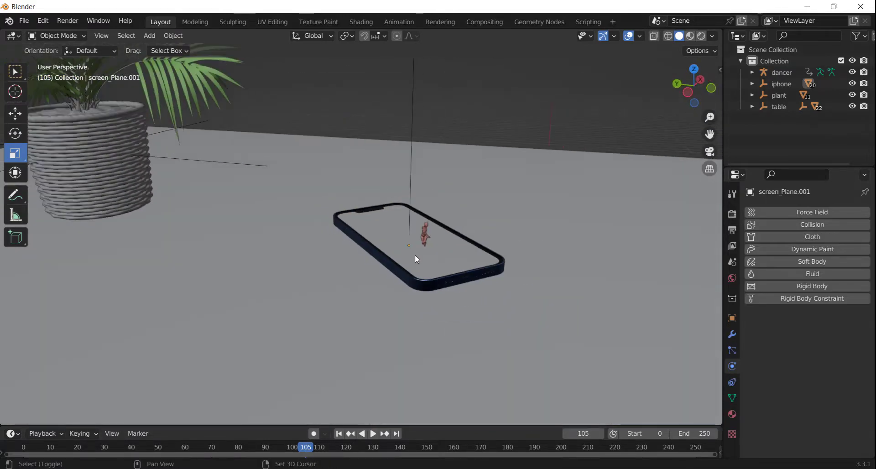
pyautogui.moveTo(415, 256); pyautogui.dragTo(540, 287, button='middle')
pyautogui.moveTo(432, 293)
pyautogui.mouseDown(button='middle')
pyautogui.moveTo(553, 262)
pyautogui.moveTo(528, 297)
pyautogui.moveTo(566, 348)
pyautogui.moveTo(500, 309)
pyautogui.moveTo(605, 308)
pyautogui.moveTo(554, 269)
pyautogui.moveTo(582, 294)
pyautogui.moveTo(547, 238)
pyautogui.moveTo(507, 267)
pyautogui.moveTo(532, 297)
pyautogui.moveTo(578, 315)
pyautogui.moveTo(550, 287)
pyautogui.moveTo(552, 240)
pyautogui.mouseUp(button='middle')
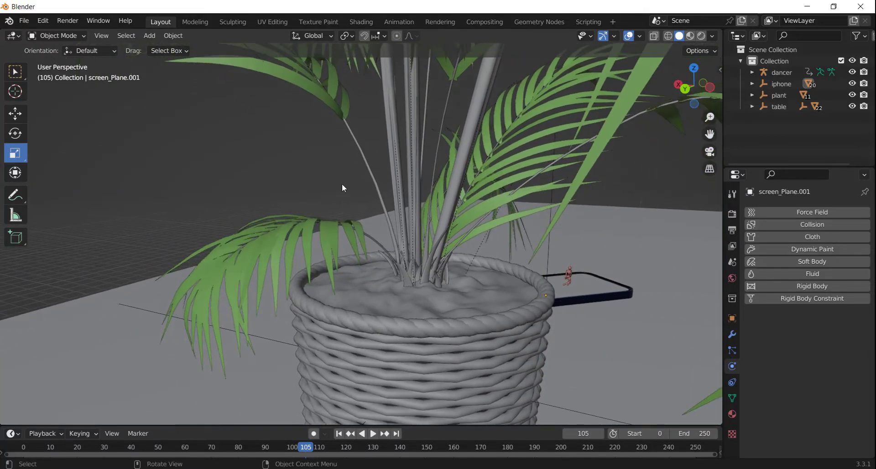
# Add a camera and set the output resolution to 576 × 1028 px.
pyautogui.click(149, 36)
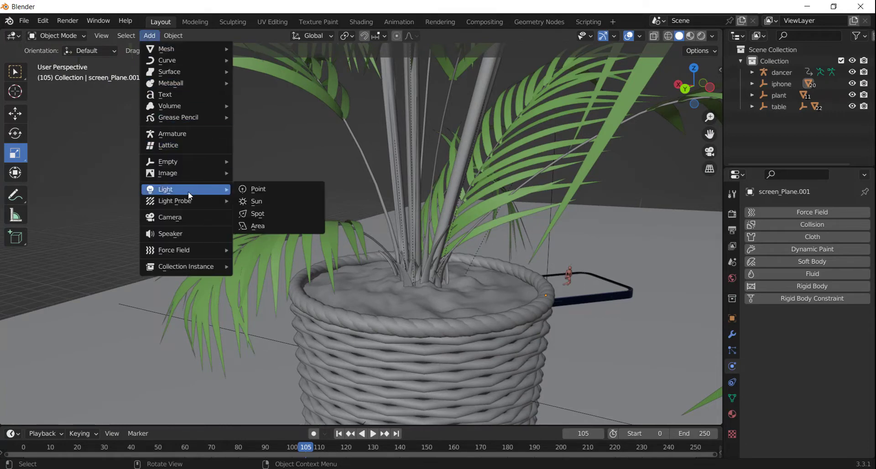
pyautogui.click(190, 215)
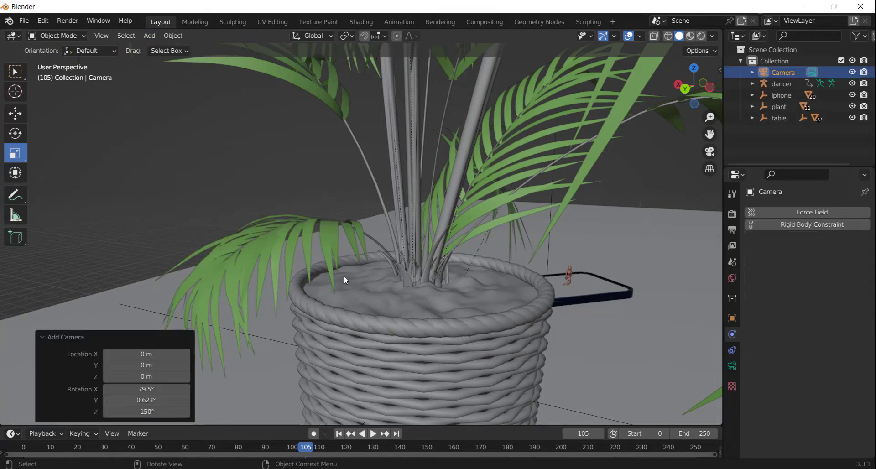
pyautogui.click(732, 214)
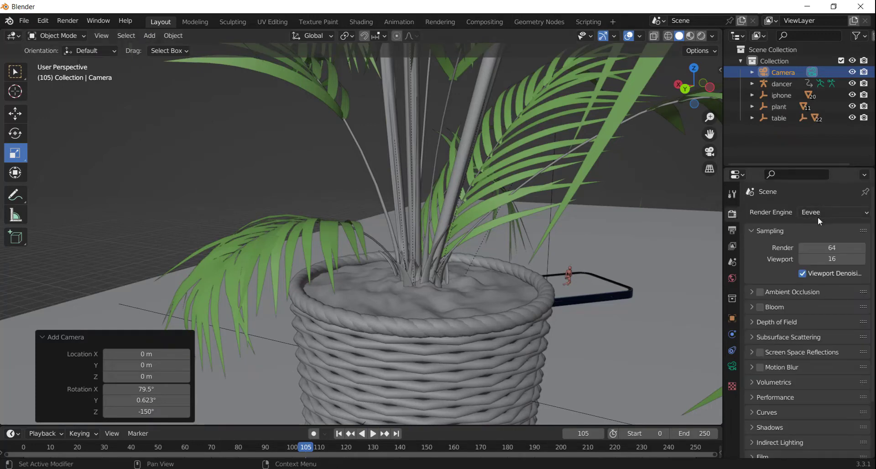
pyautogui.click(732, 232)
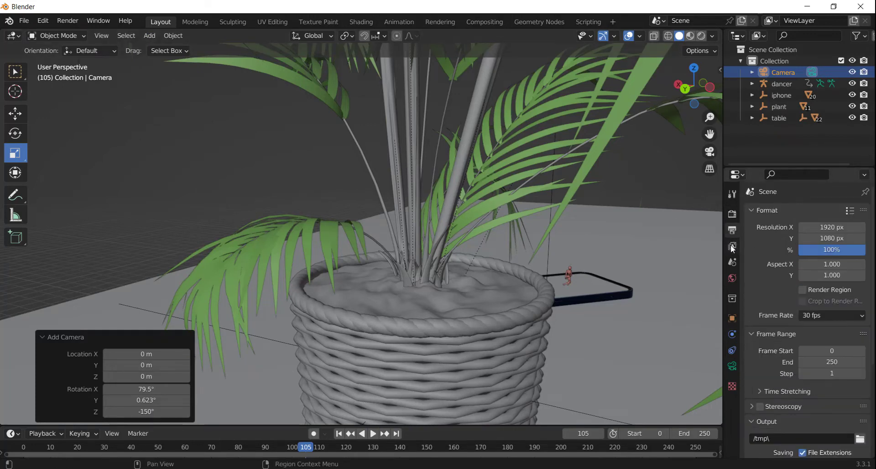
pyautogui.click(831, 228)
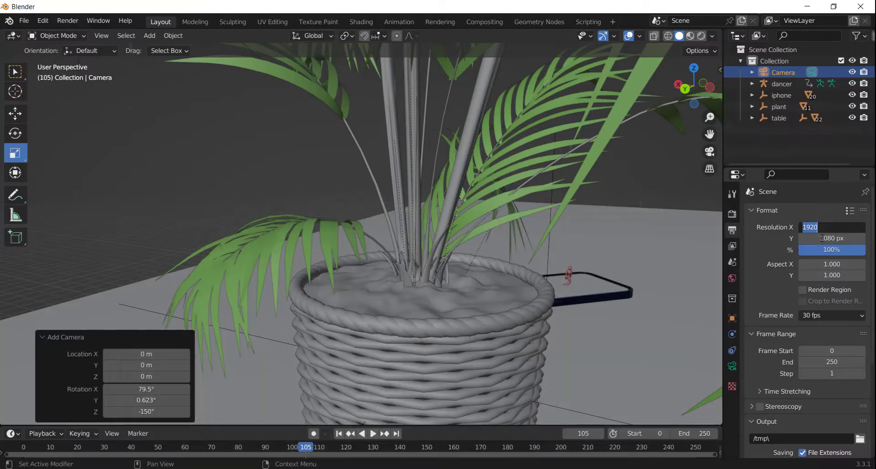
pyautogui.press('Tab')
pyautogui.write('10')
pyautogui.press('Return')
# Raise the camera to about 6 m above the table.
pyautogui.scroll(-5, 417, 296)
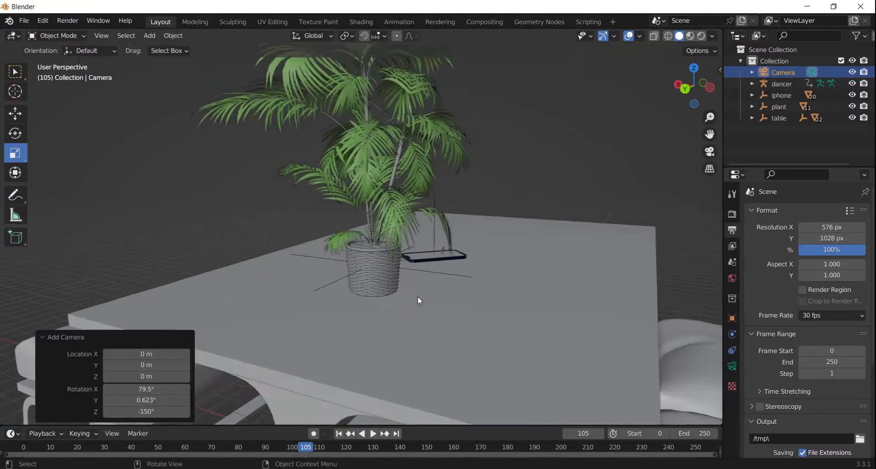
pyautogui.moveTo(417, 297); pyautogui.dragTo(406, 217, button='middle')
pyautogui.moveTo(419, 335); pyautogui.dragTo(441, 278)
pyautogui.moveTo(441, 278); pyautogui.dragTo(411, 311, button='middle')
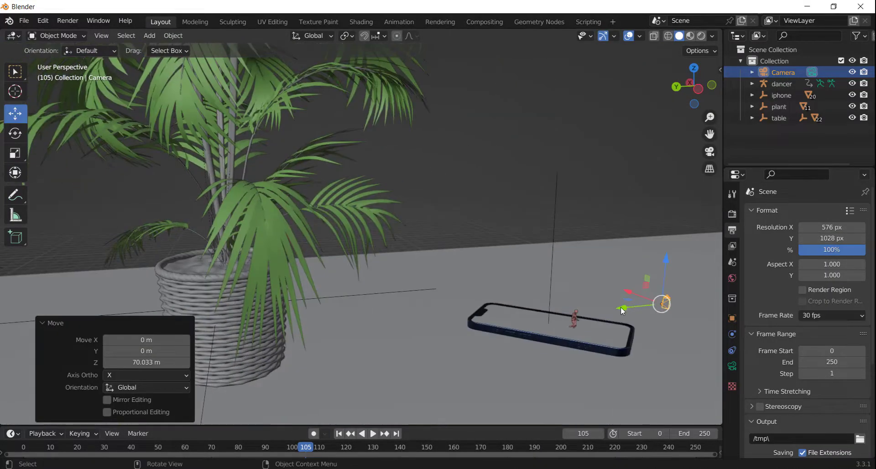
pyautogui.scroll(-3, 360, 340)
pyautogui.moveTo(361, 339); pyautogui.dragTo(371, 303, button='middle')
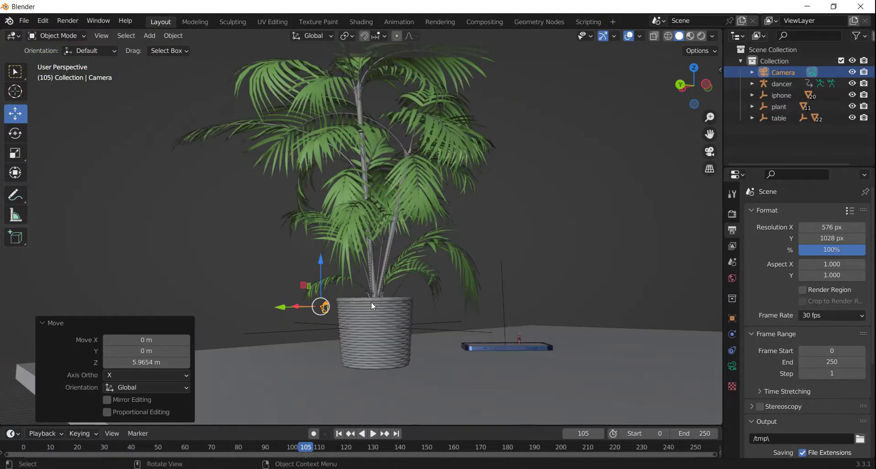
# Look through the camera and zoom to check its framing.
pyautogui.press('KP_0')
pyautogui.scroll(-3, 403, 226)
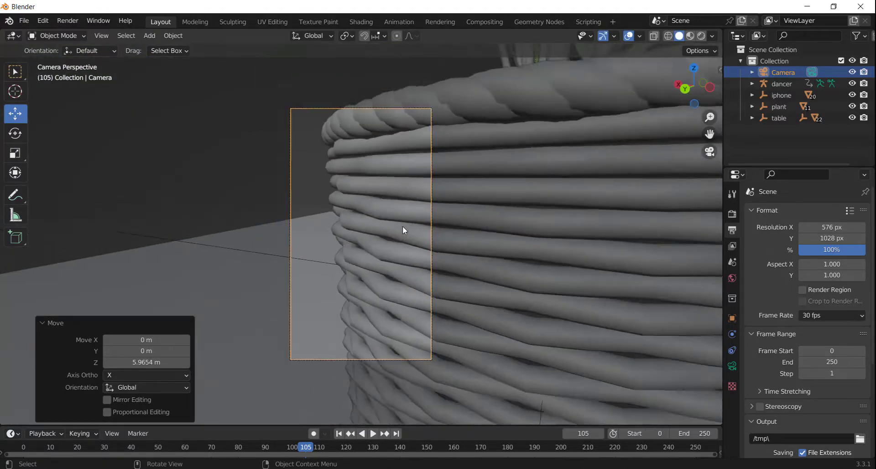
pyautogui.scroll(-2, 402, 226)
pyautogui.press('KP_0')
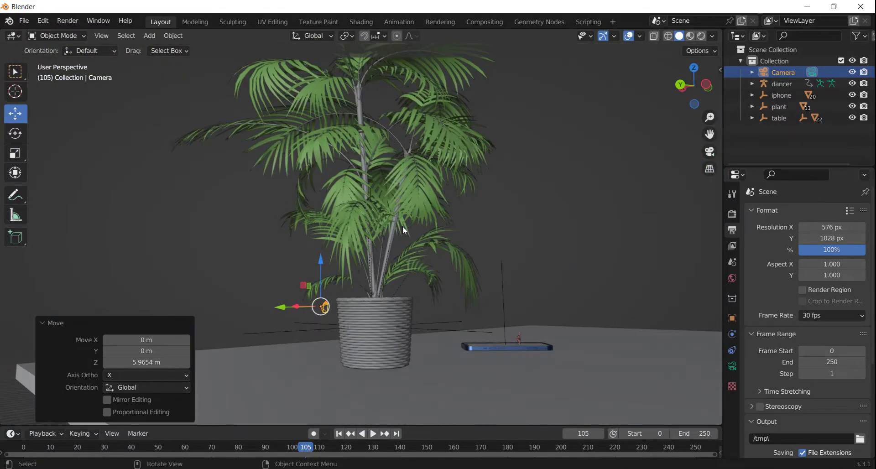
pyautogui.press('KP_0')
pyautogui.scroll(1, 404, 225)
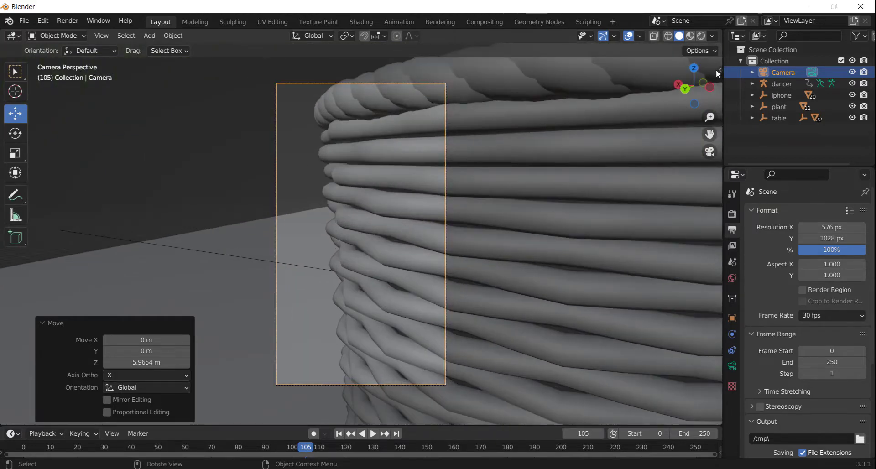
# Lock the camera to the view, fold the sidebar panels, and frame the basket and plant.
pyautogui.press('n')
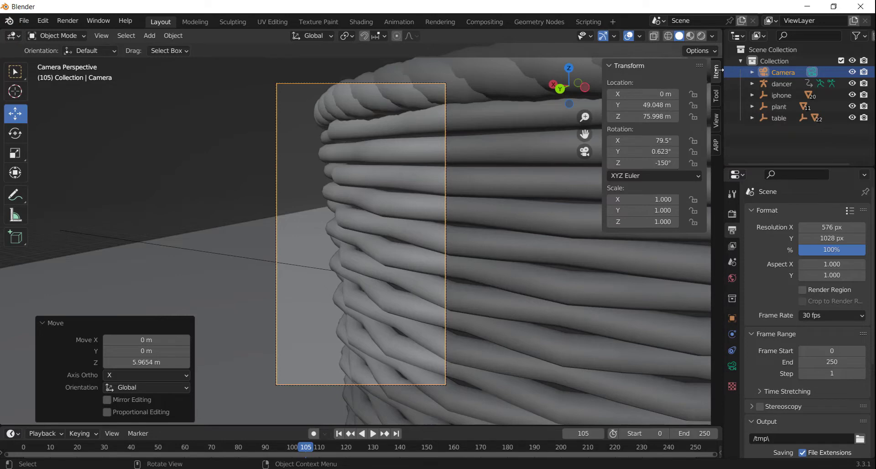
pyautogui.click(716, 123)
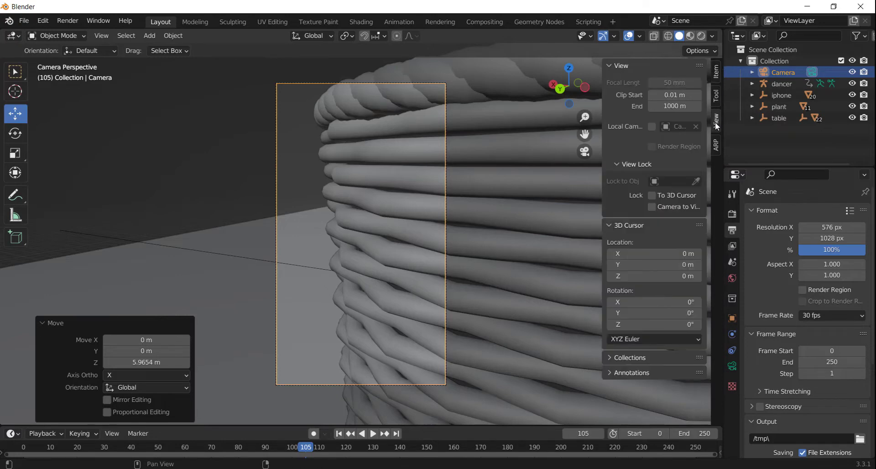
pyautogui.click(677, 209)
pyautogui.click(605, 65)
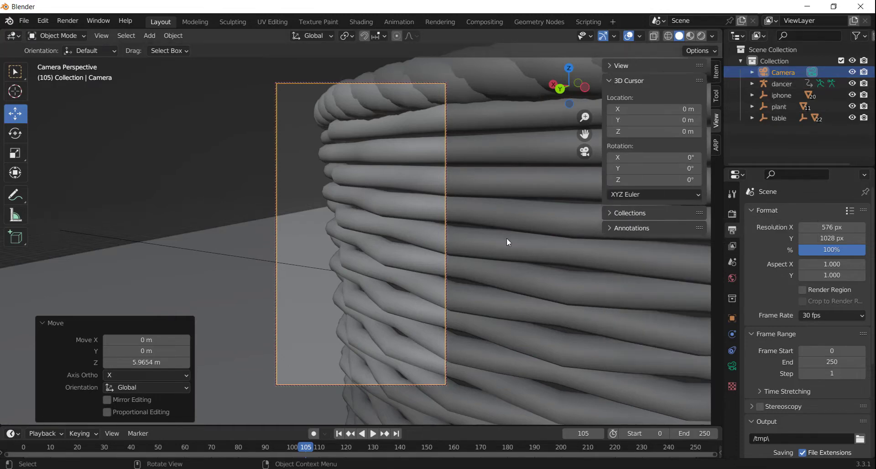
pyautogui.click(610, 80)
pyautogui.scroll(-3, 492, 271)
pyautogui.scroll(-3, 493, 270)
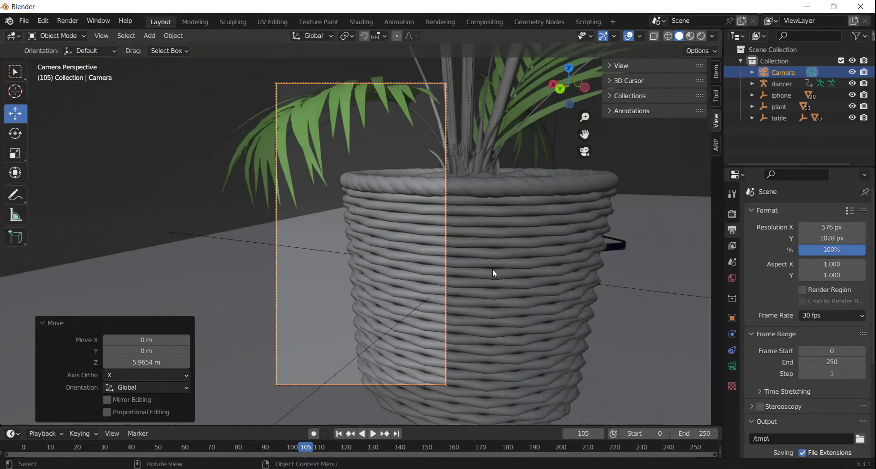
pyautogui.moveTo(492, 269)
pyautogui.mouseDown(button='middle')
pyautogui.moveTo(406, 286)
pyautogui.moveTo(447, 275)
pyautogui.moveTo(436, 338)
pyautogui.moveTo(463, 321)
pyautogui.moveTo(458, 312)
pyautogui.moveTo(445, 338)
pyautogui.moveTo(463, 324)
pyautogui.moveTo(442, 313)
pyautogui.moveTo(449, 263)
pyautogui.mouseUp(button='middle')
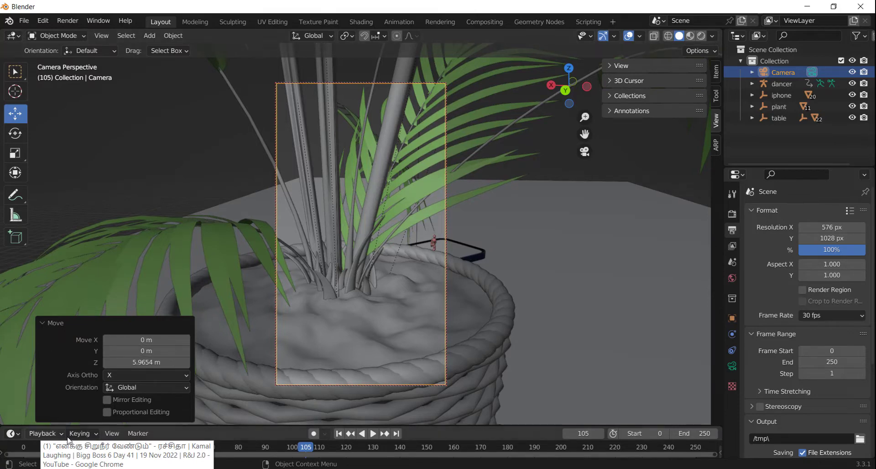
# Drag the viewport–timeline border up to enlarge the timeline.
pyautogui.moveTo(425, 426); pyautogui.dragTo(433, 348)
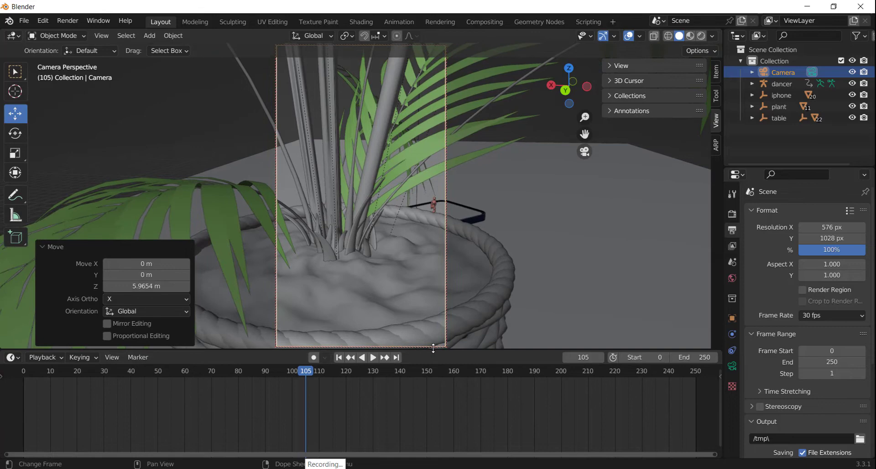
# Key the camera's location and rotation at frame 0.
pyautogui.click(24, 370)
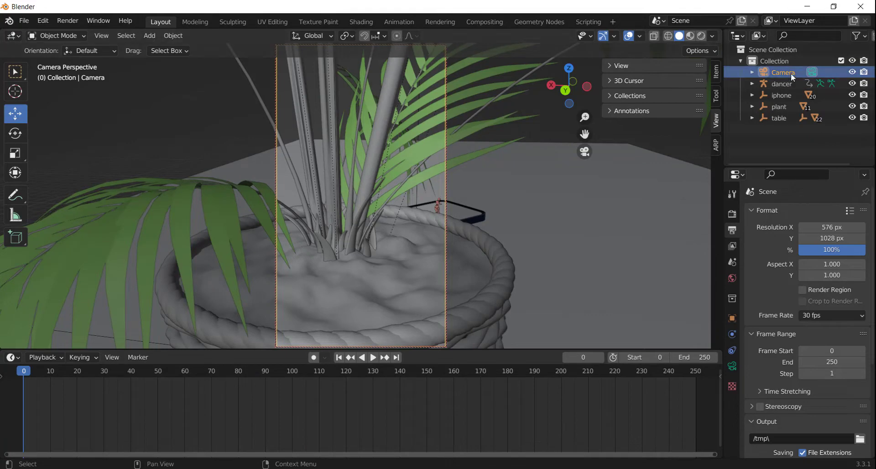
pyautogui.press('i')
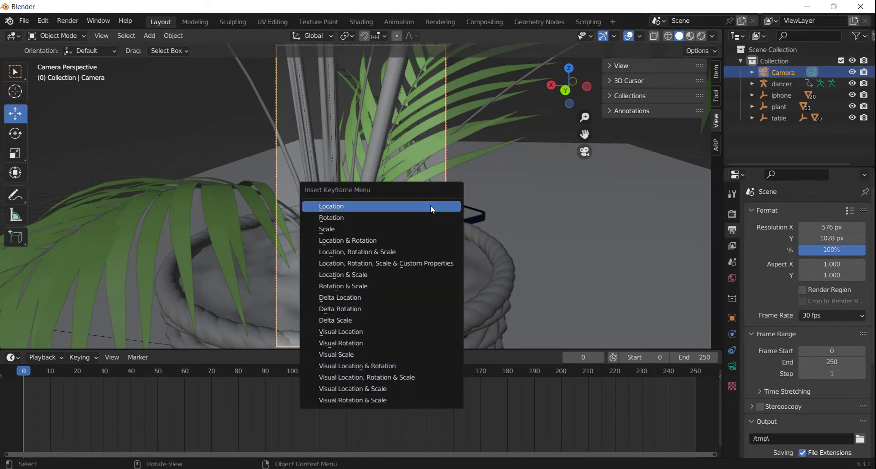
pyautogui.click(375, 251)
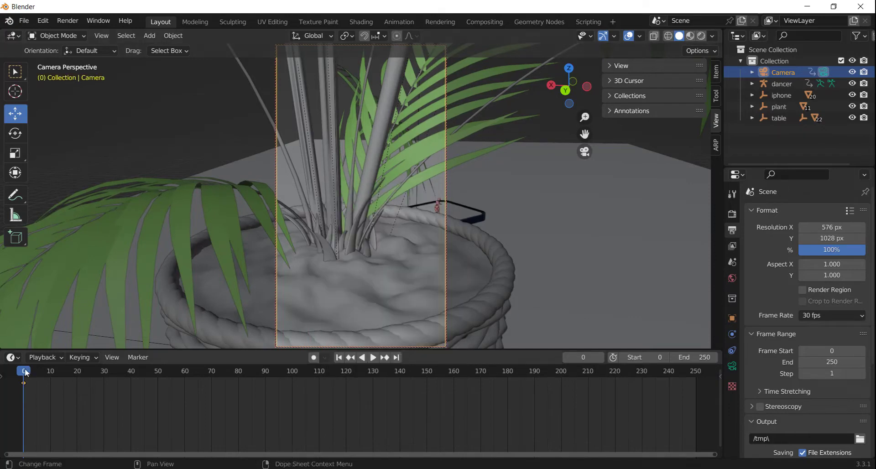
# Move to frame 50, reposition the camera and key its new pose.
pyautogui.moveTo(26, 373); pyautogui.dragTo(158, 375)
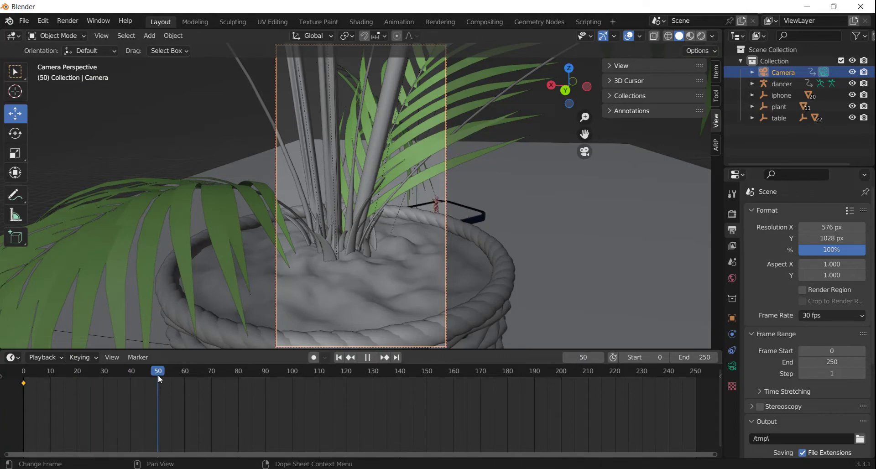
pyautogui.press('g')
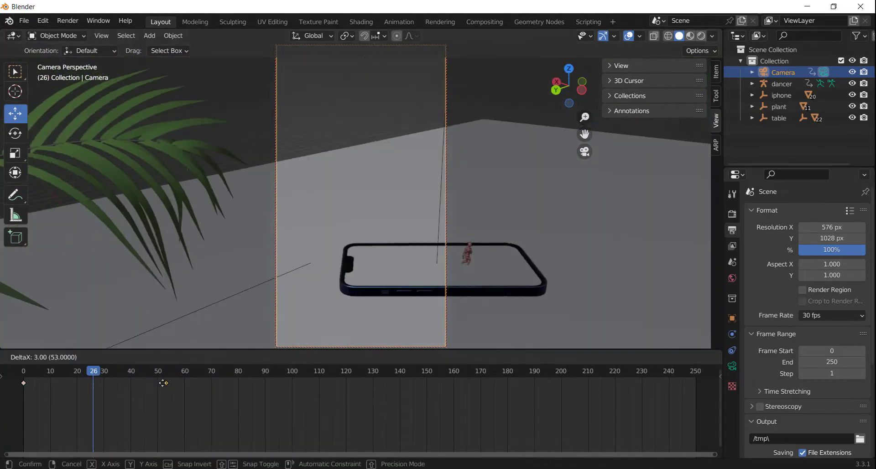
pyautogui.click(75, 398)
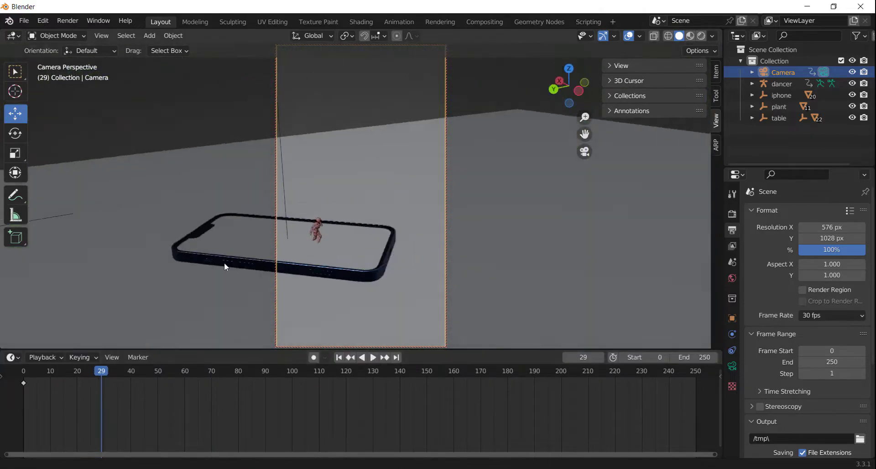
pyautogui.press('Up')
pyautogui.press('i')
pyautogui.click(272, 276)
pyautogui.press('g')
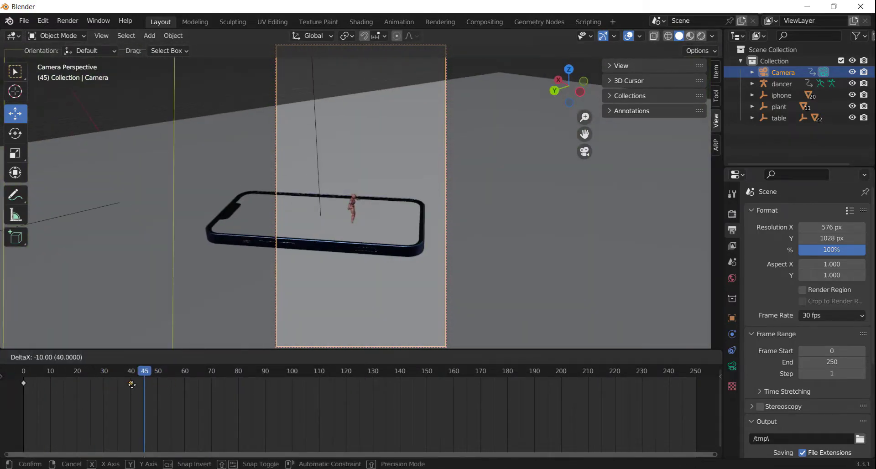
pyautogui.press('Escape')
# Key different camera poses at frames 100, 150 and 200, then return to frame 0.
pyautogui.press('space')
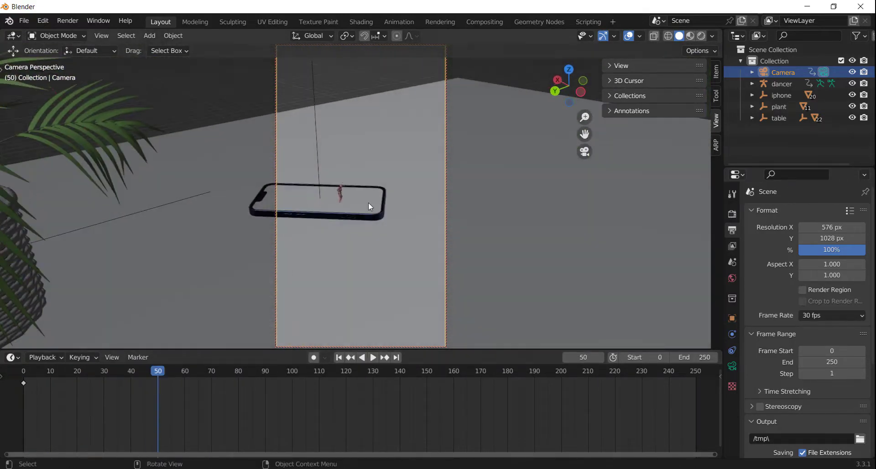
pyautogui.click(54, 375)
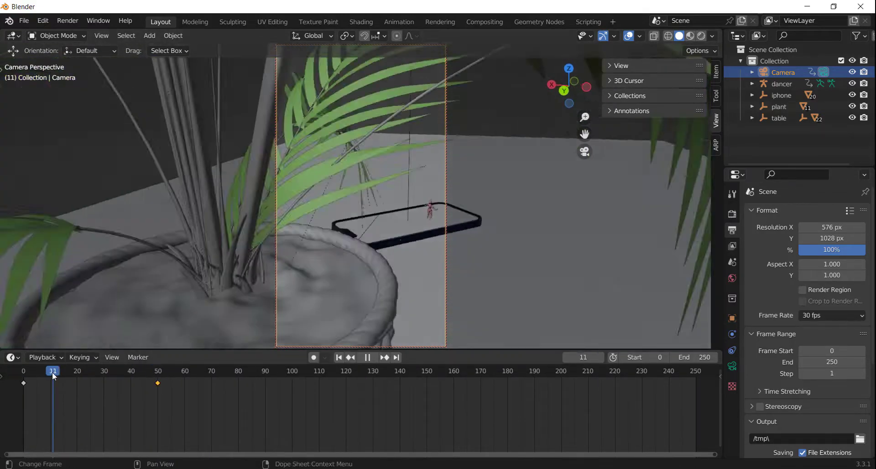
pyautogui.moveTo(53, 375); pyautogui.dragTo(292, 398)
pyautogui.press('i')
pyautogui.click(295, 371)
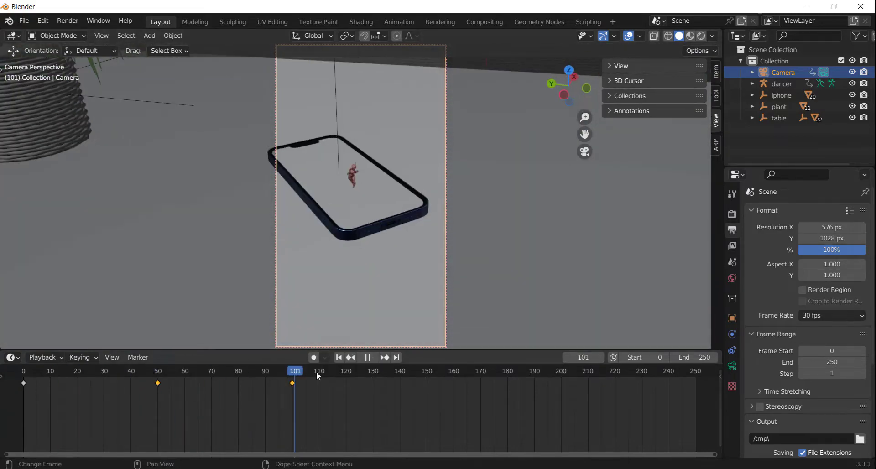
pyautogui.press('i')
pyautogui.click(362, 381)
pyautogui.press('space')
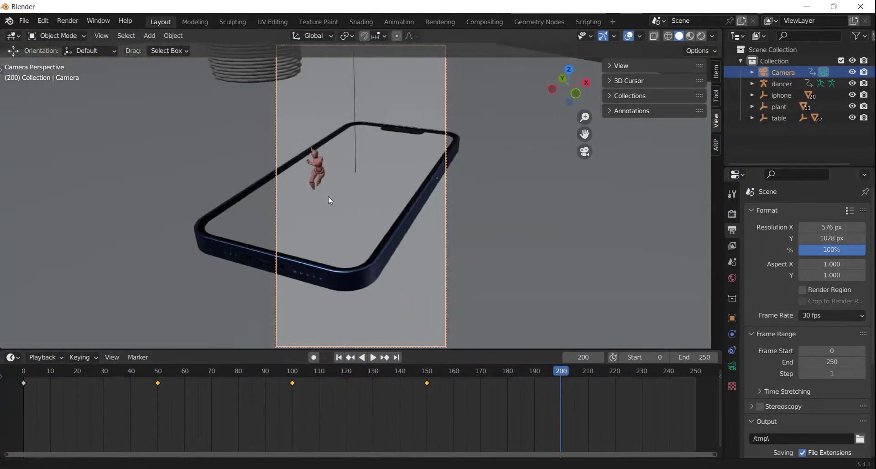
pyautogui.press('i')
pyautogui.hotkey('shift', 'Left')
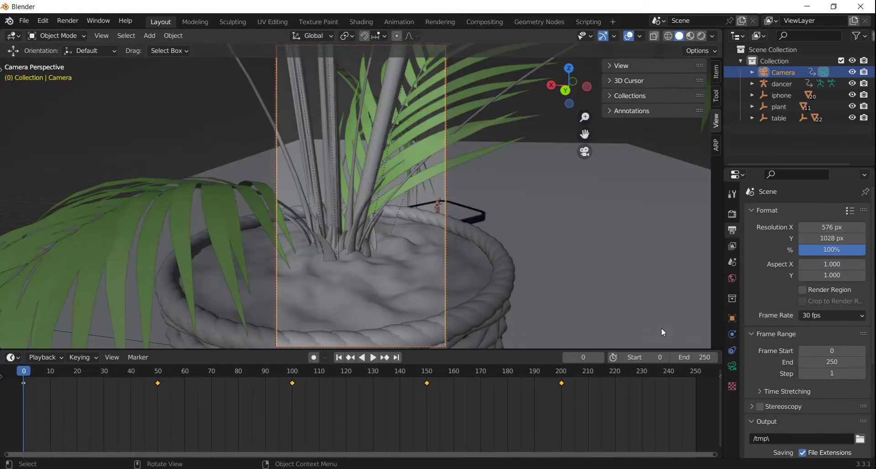
# Leave the camera view, orbit in toward the phone and deselect the camera.
pyautogui.moveTo(661, 327); pyautogui.dragTo(433, 254, button='middle')
pyautogui.scroll(-3, 431, 224)
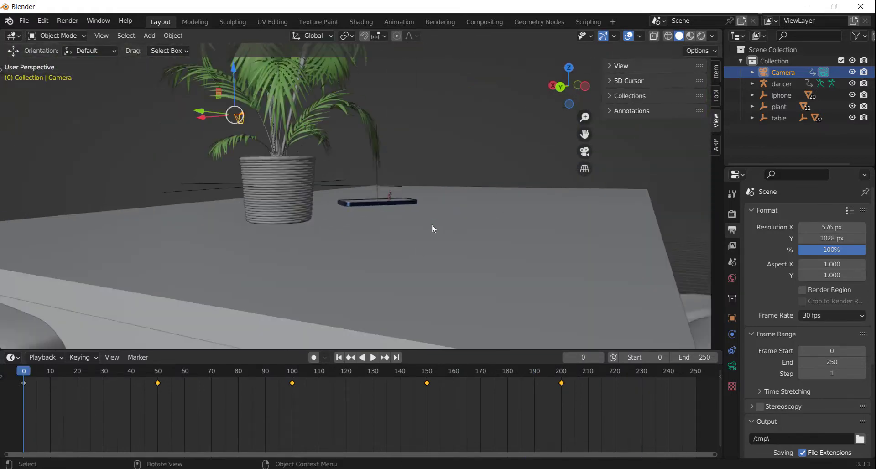
pyautogui.moveTo(431, 223)
pyautogui.mouseDown(button='middle')
pyautogui.moveTo(418, 266)
pyautogui.moveTo(363, 225)
pyautogui.moveTo(336, 226)
pyautogui.moveTo(412, 202)
pyautogui.moveTo(276, 224)
pyautogui.mouseUp(button='middle')
pyautogui.scroll(3, 346, 236)
pyautogui.scroll(2, 368, 207)
pyautogui.scroll(2, 380, 221)
pyautogui.scroll(1, 365, 201)
pyautogui.moveTo(325, 209)
pyautogui.mouseDown(button='middle')
pyautogui.moveTo(434, 190)
pyautogui.moveTo(333, 127)
pyautogui.mouseUp(button='middle')
pyautogui.scroll(2, 411, 194)
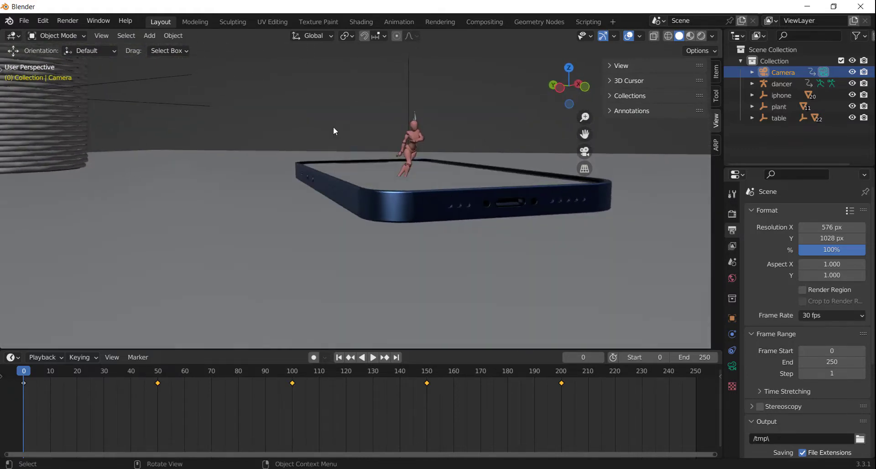
pyautogui.click(333, 131)
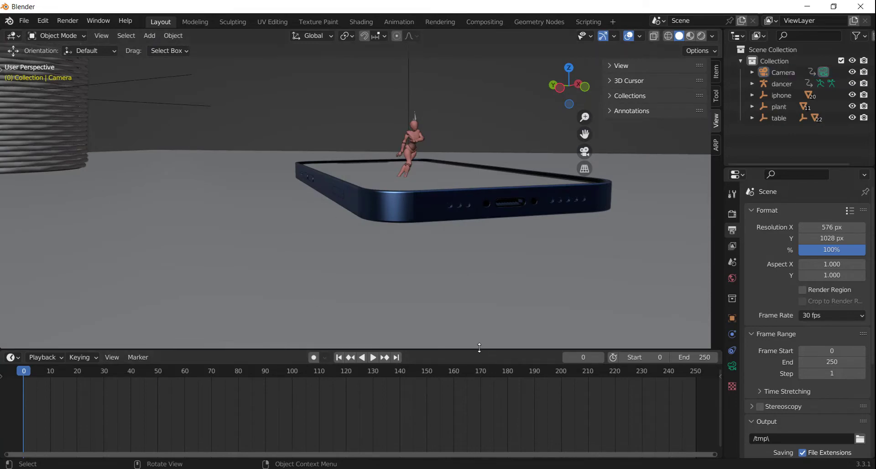
# Shrink the timeline and select the phone's screen plane.
pyautogui.moveTo(478, 347); pyautogui.dragTo(463, 423)
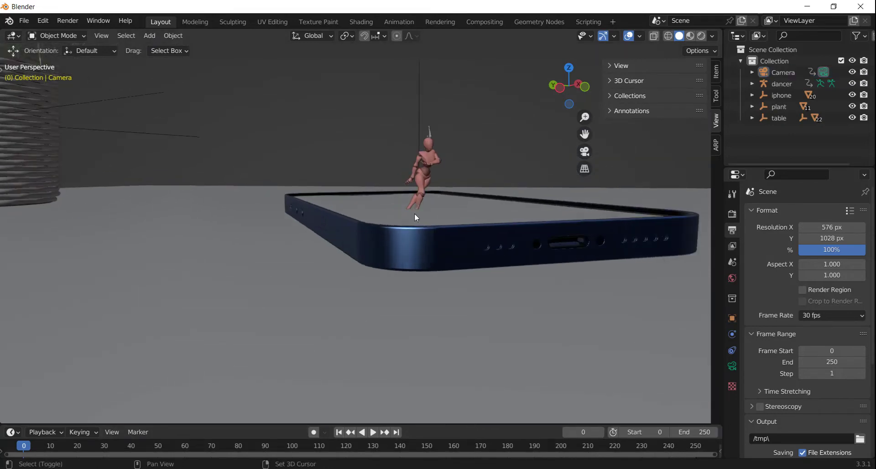
pyautogui.moveTo(416, 217)
pyautogui.mouseDown(button='middle')
pyautogui.moveTo(391, 274)
pyautogui.moveTo(407, 293)
pyautogui.moveTo(410, 236)
pyautogui.moveTo(412, 244)
pyautogui.moveTo(387, 217)
pyautogui.mouseUp(button='middle')
pyautogui.click(411, 239)
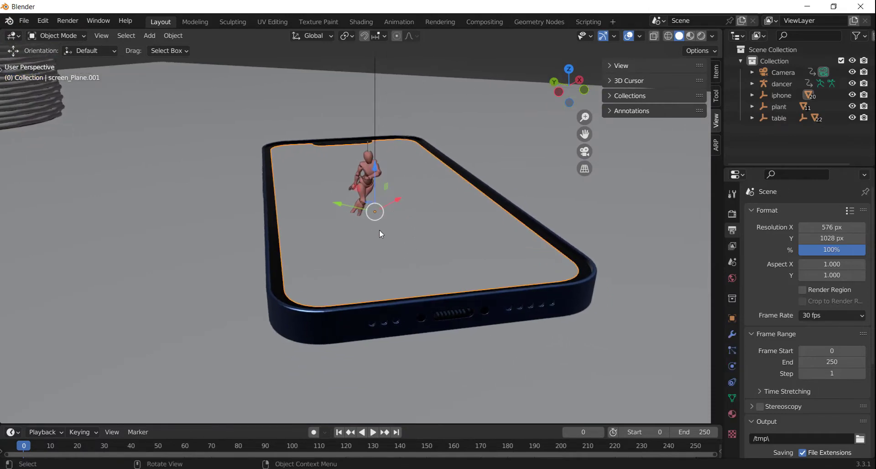
pyautogui.scroll(2, 379, 229)
pyautogui.scroll(1, 390, 247)
pyautogui.scroll(3, 403, 245)
pyautogui.scroll(2, 397, 245)
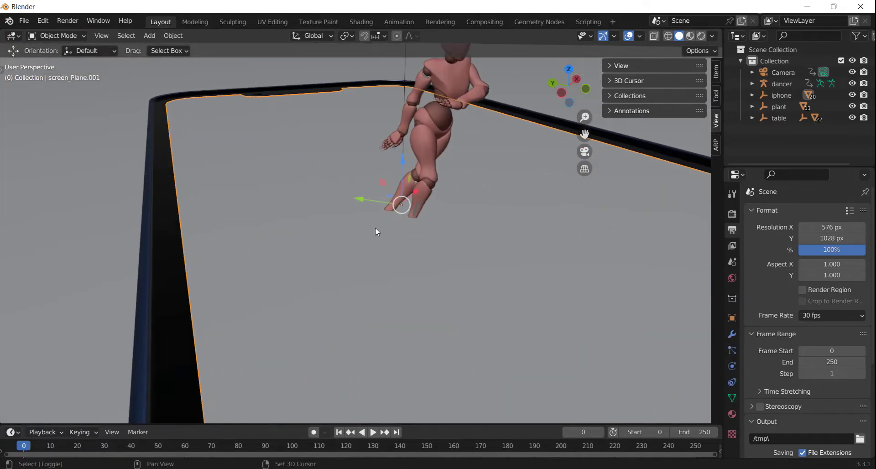
pyautogui.keyDown('shift'); pyautogui.moveTo(375, 227); pyautogui.dragTo(333, 203, button='middle'); pyautogui.keyUp('shift')
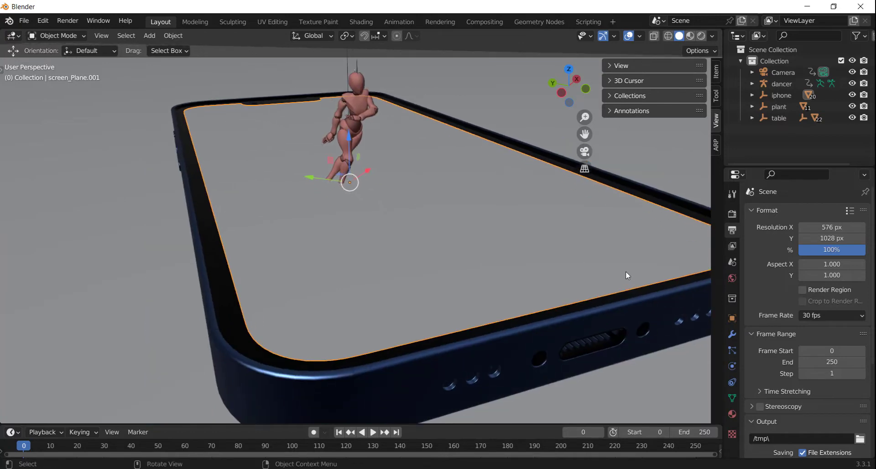
# Enable Dynamic Paint physics on the screen plane and add a Canvas.
pyautogui.click(731, 336)
pyautogui.click(731, 350)
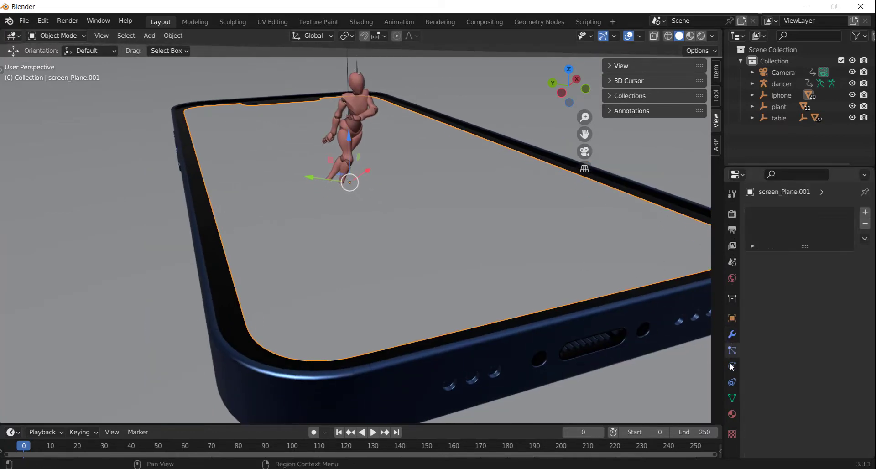
pyautogui.click(731, 367)
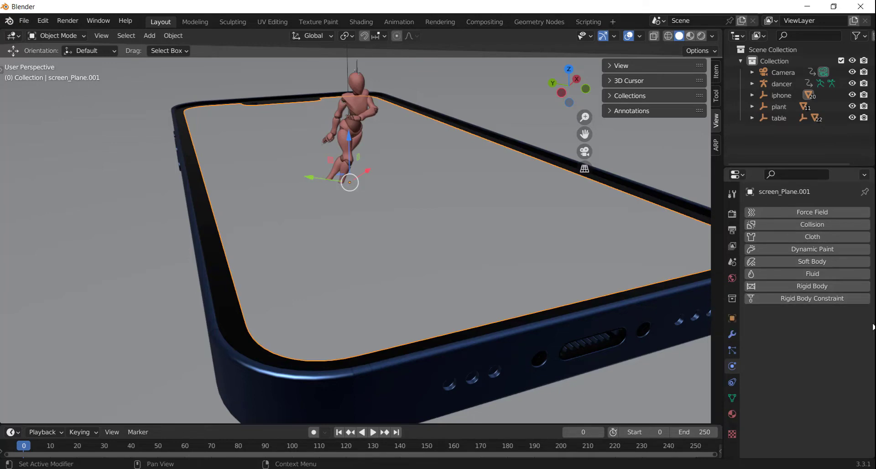
pyautogui.click(831, 248)
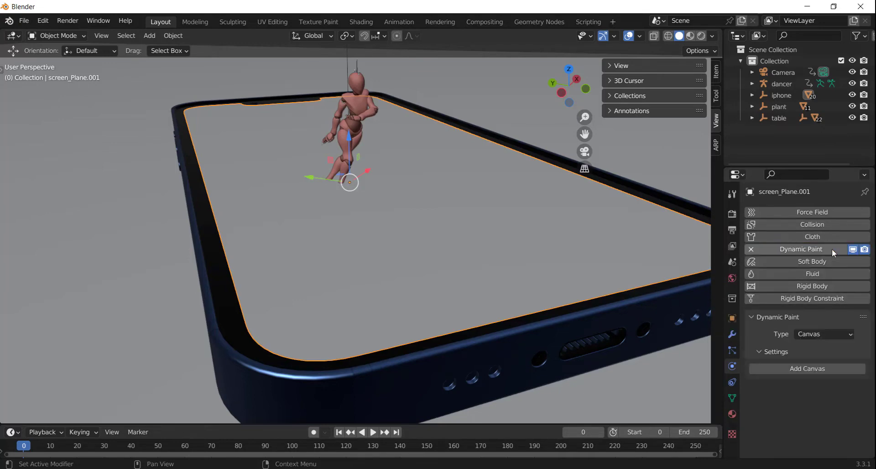
pyautogui.click(814, 337)
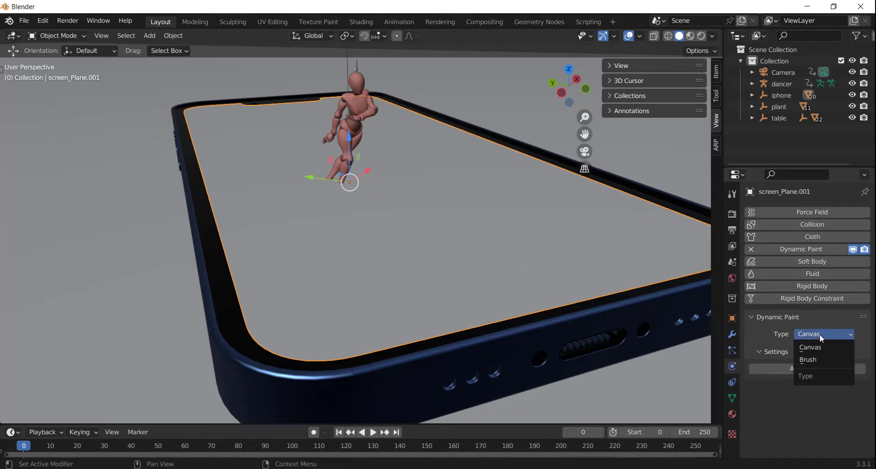
pyautogui.click(819, 334)
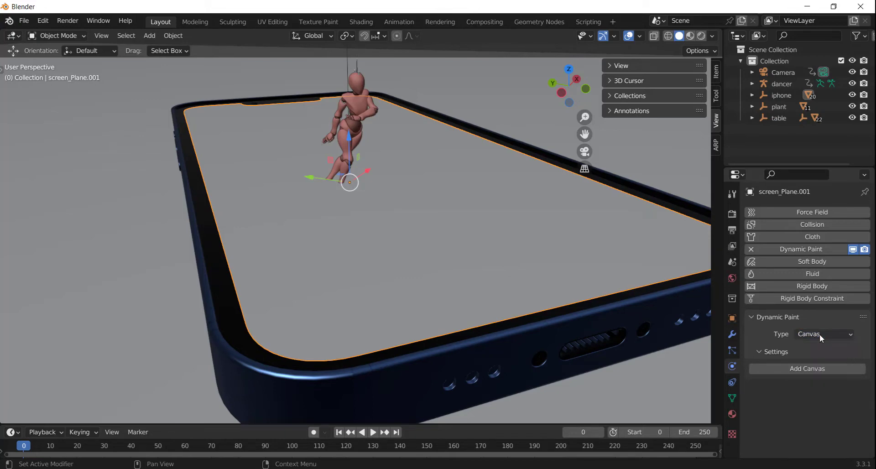
pyautogui.click(816, 368)
# Set the canvas Surface Type to Waves.
pyautogui.scroll(-2, 811, 377)
pyautogui.scroll(-2, 808, 383)
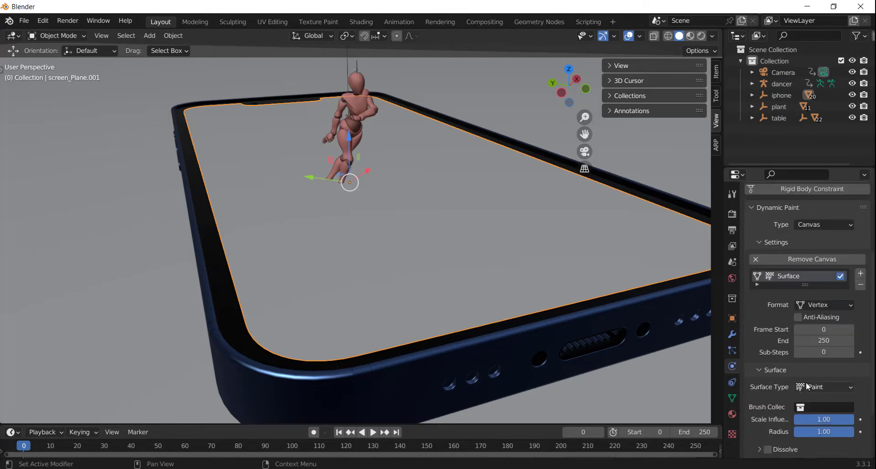
pyautogui.scroll(-3, 802, 378)
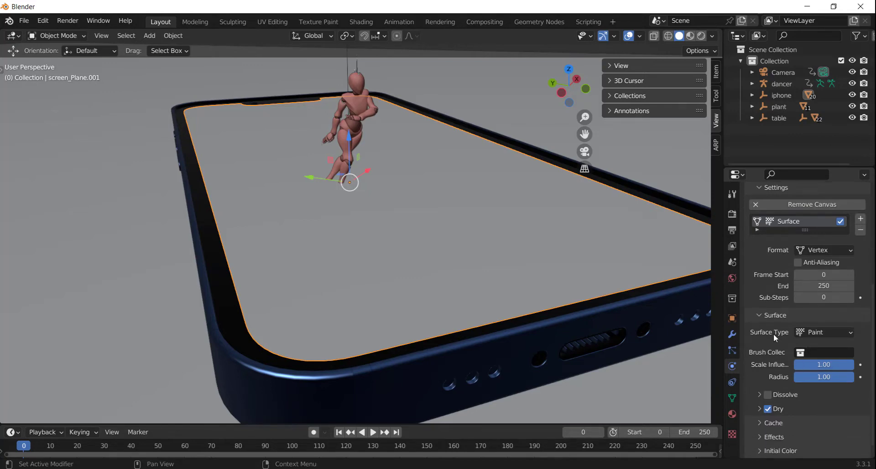
pyautogui.click(801, 333)
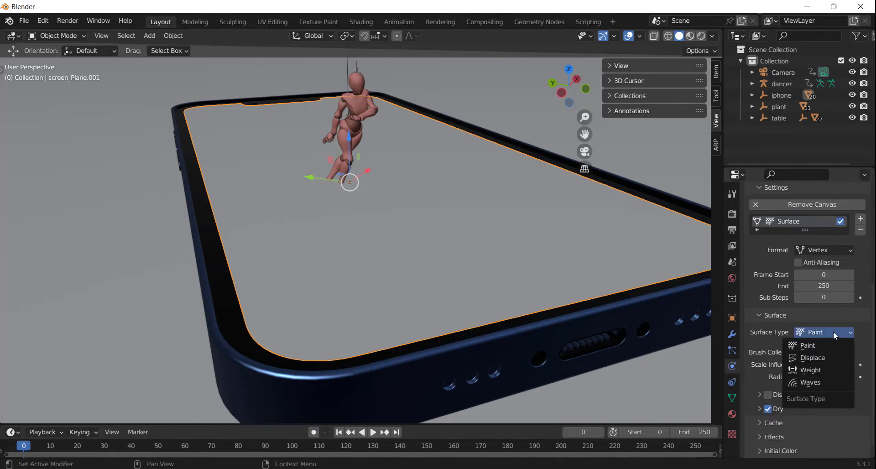
pyautogui.click(822, 384)
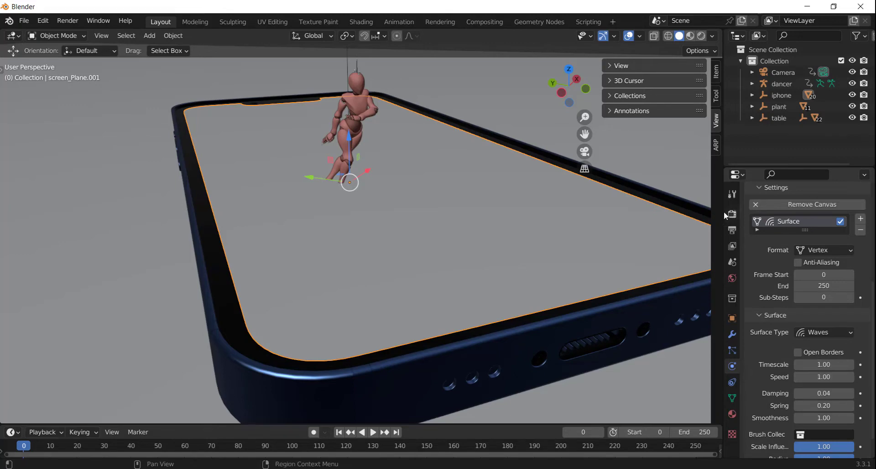
pyautogui.click(351, 109)
# Select the dancer (Beta_Surface) and add Dynamic Paint of type Brush to it.
pyautogui.click(354, 108)
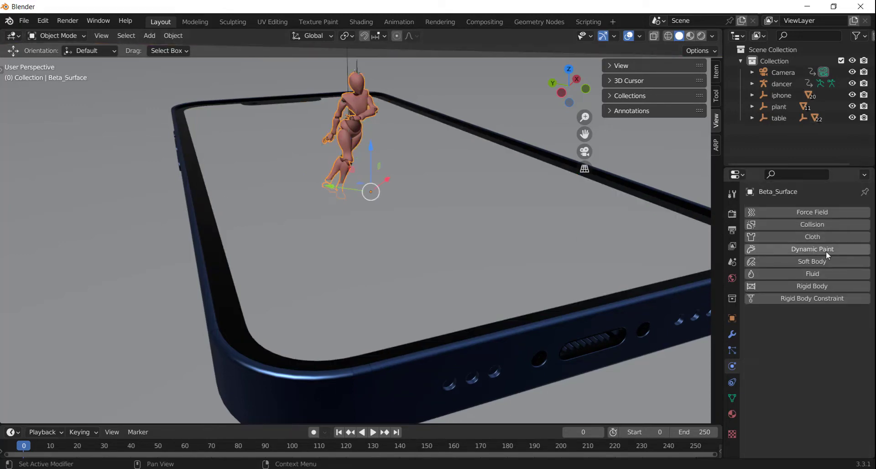
pyautogui.click(809, 334)
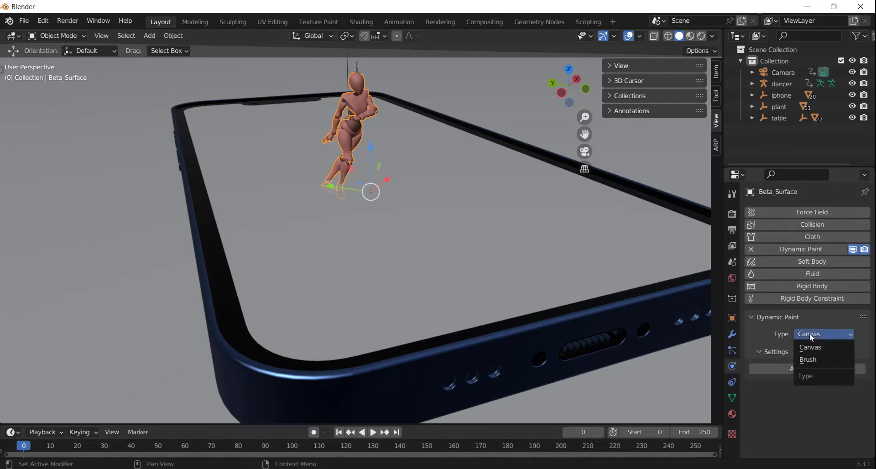
pyautogui.click(816, 360)
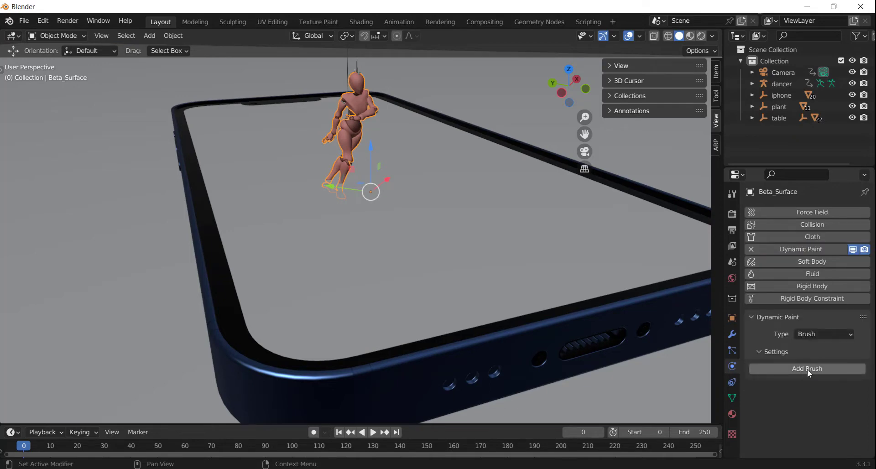
pyautogui.click(806, 369)
pyautogui.moveTo(525, 192); pyautogui.dragTo(488, 137, button='middle')
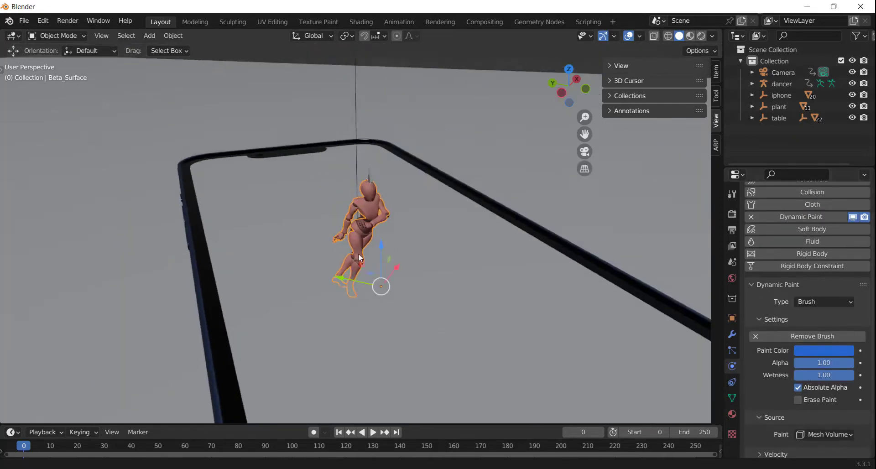
pyautogui.click(488, 137)
# Play the animation over the phone, stop back at frame 0, and select the screen plane.
pyautogui.press('space')
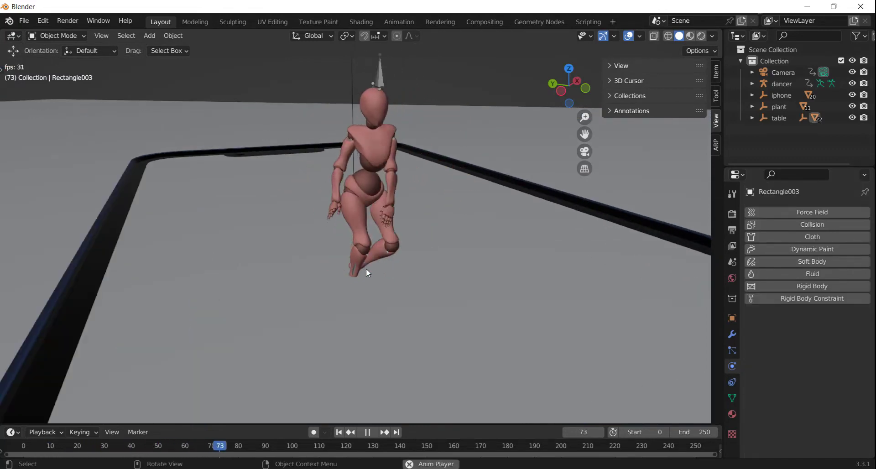
pyautogui.moveTo(366, 295)
pyautogui.mouseDown(button='middle')
pyautogui.moveTo(379, 295)
pyautogui.moveTo(350, 303)
pyautogui.moveTo(378, 256)
pyautogui.moveTo(375, 225)
pyautogui.mouseUp(button='middle')
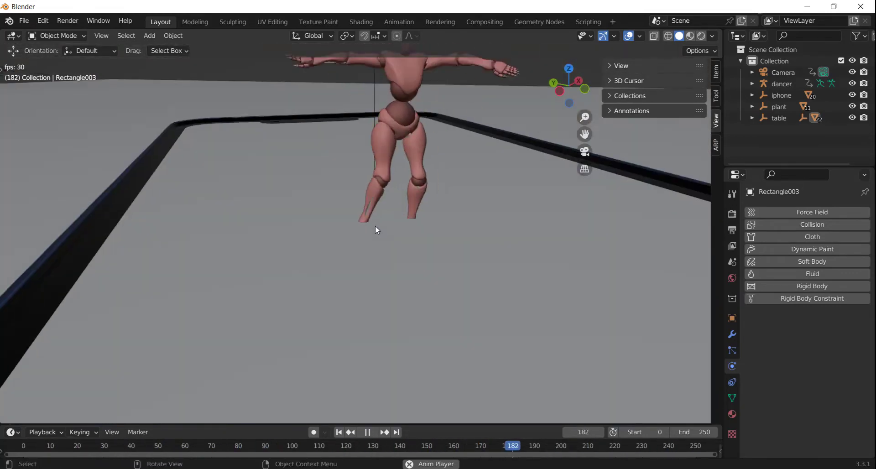
pyautogui.press('Escape')
pyautogui.scroll(-5, 411, 232)
pyautogui.moveTo(445, 243)
pyautogui.mouseDown(button='middle')
pyautogui.moveTo(427, 225)
pyautogui.moveTo(425, 241)
pyautogui.mouseUp(button='middle')
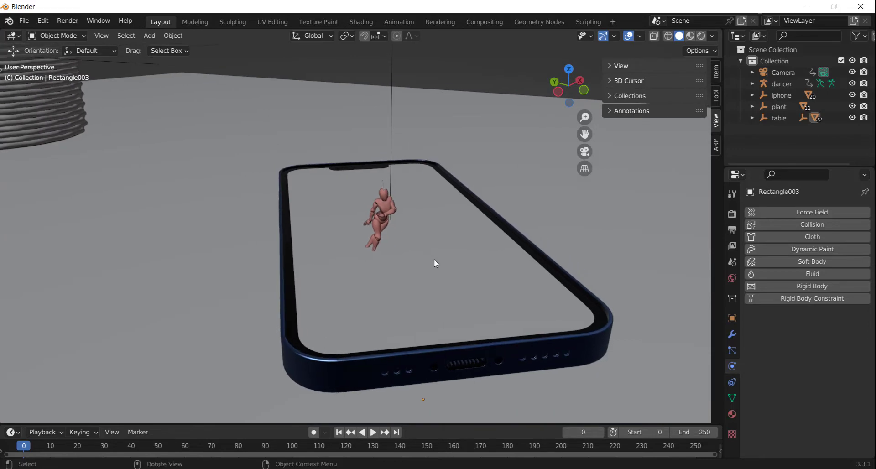
pyautogui.click(434, 258)
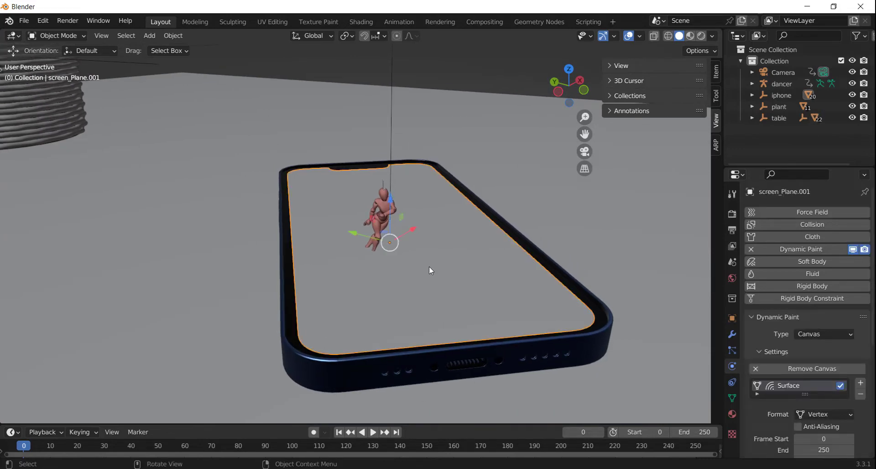
# Shade the screen plane smooth and subdivide its whole mesh with 3 cuts.
pyautogui.rightClick(325, 262)
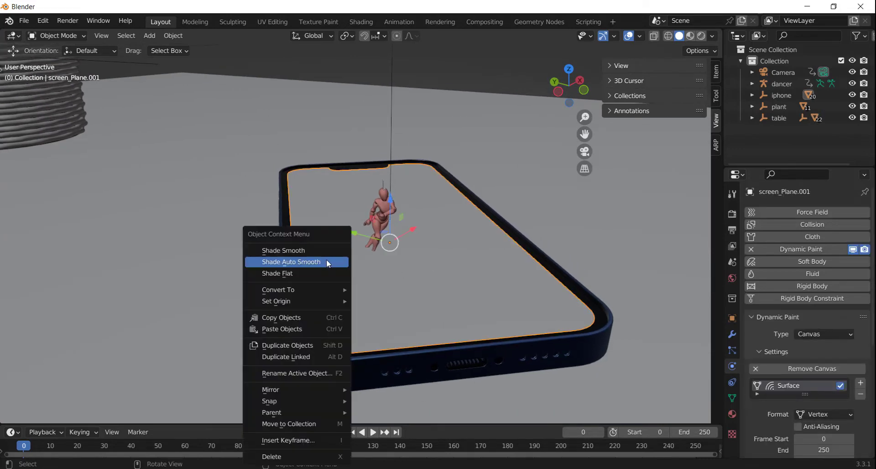
pyautogui.click(283, 251)
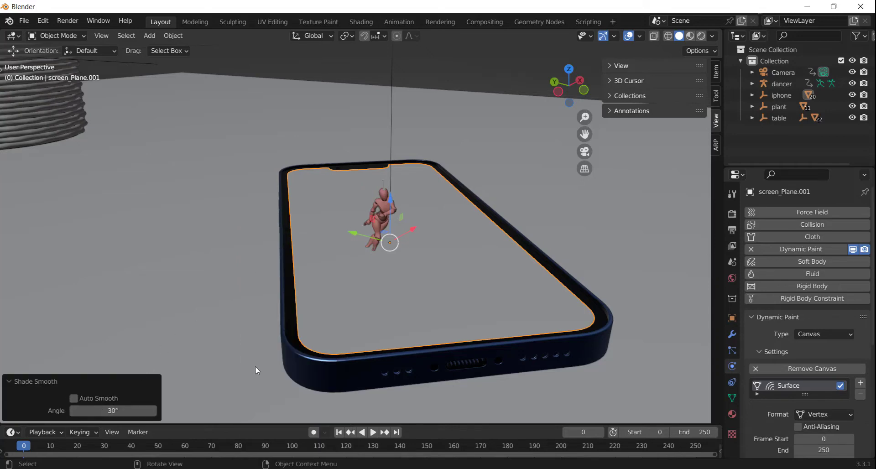
pyautogui.press('Tab')
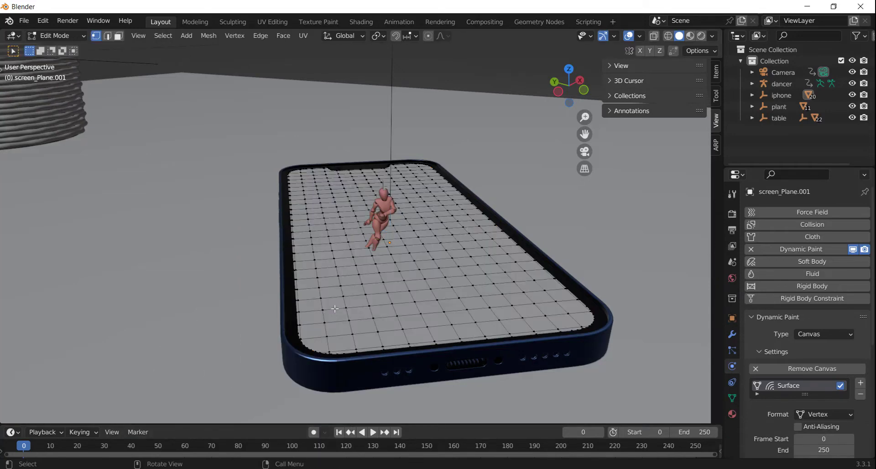
pyautogui.rightClick(310, 238)
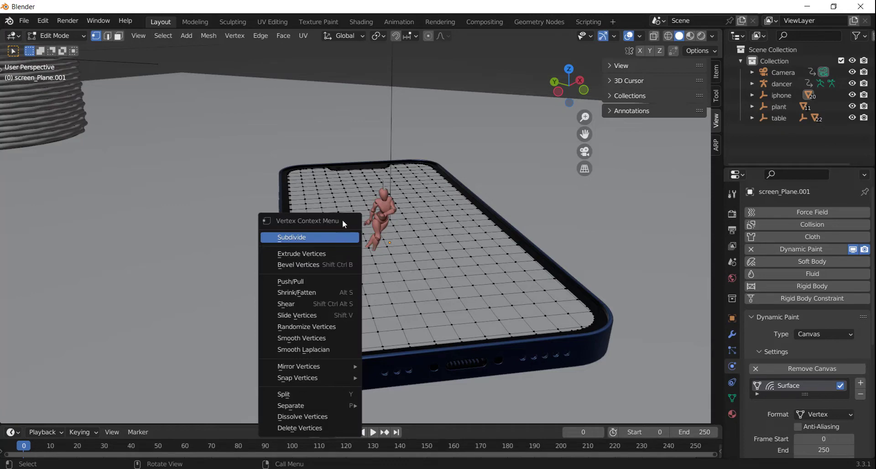
pyautogui.press('a')
pyautogui.rightClick(328, 219)
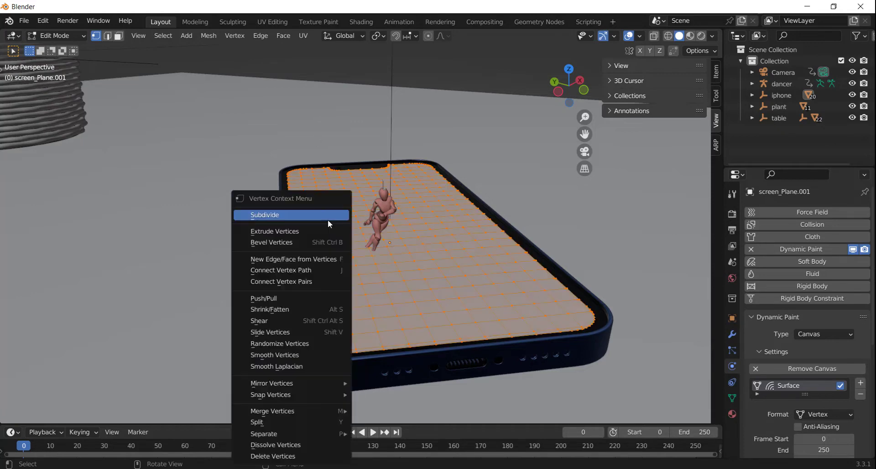
pyautogui.click(288, 215)
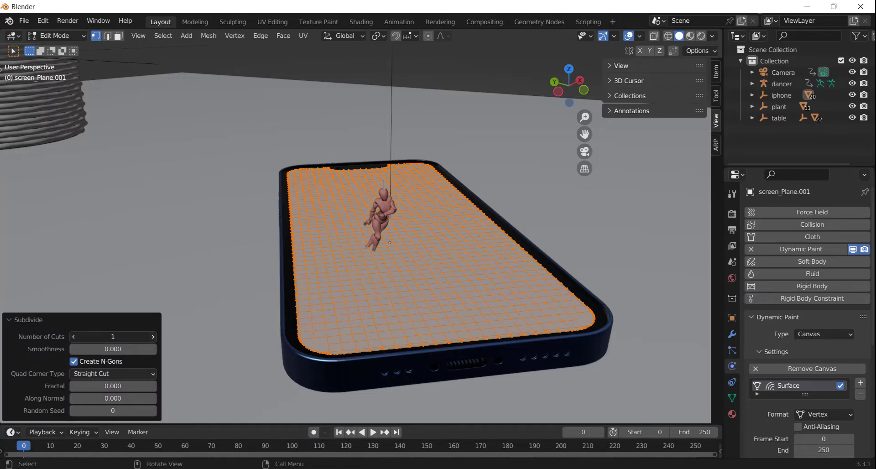
pyautogui.moveTo(113, 336); pyautogui.dragTo(34, 340)
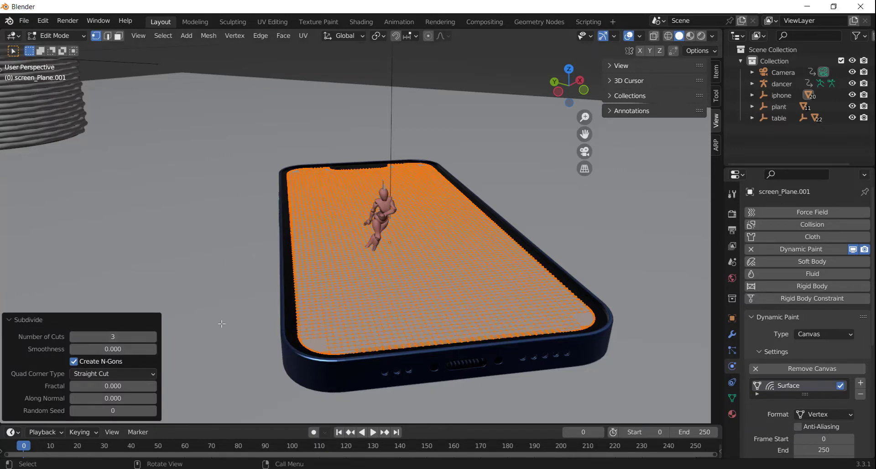
# Return to Object Mode and play the animation to test the denser canvas.
pyautogui.press('Tab')
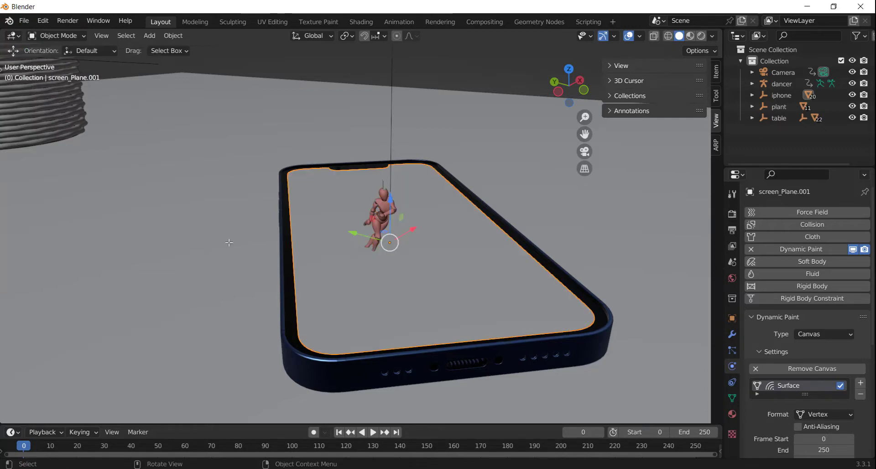
pyautogui.press('space')
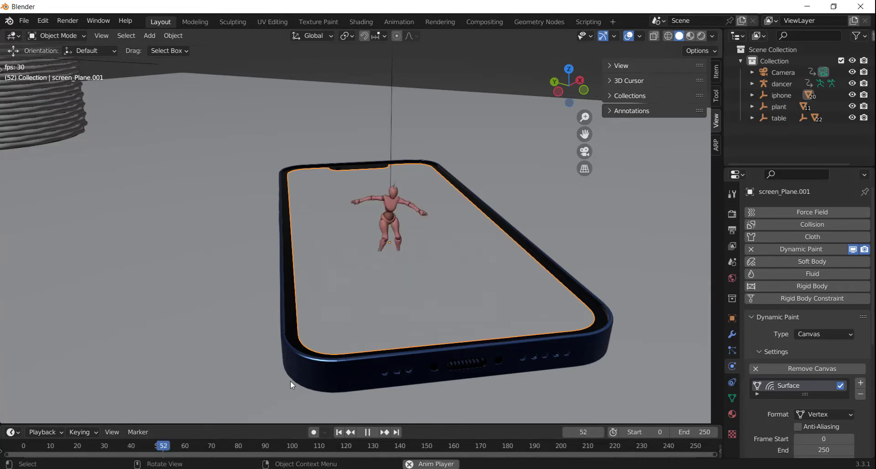
pyautogui.press('Escape')
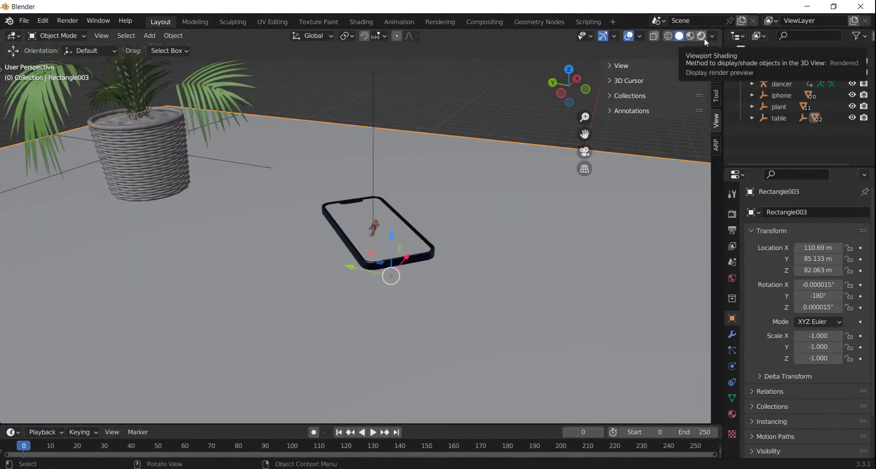
# Switch to Rendered shading and set the render engine to Cycles on GPU Compute.
pyautogui.click(701, 36)
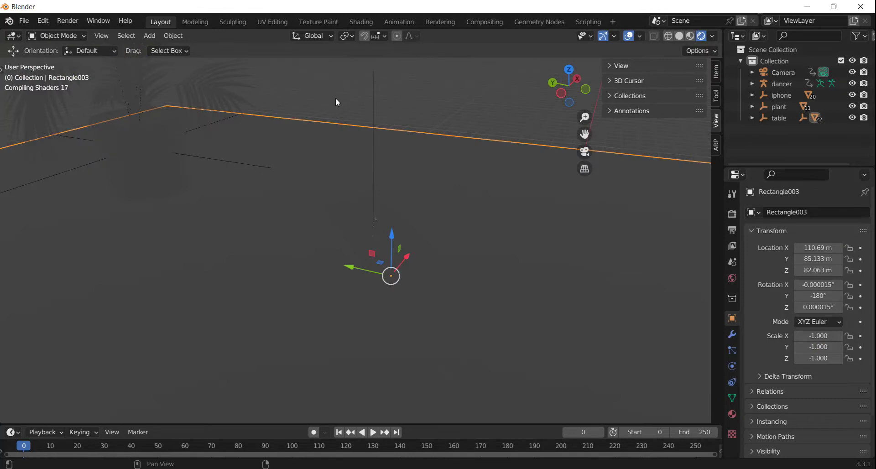
pyautogui.moveTo(335, 101)
pyautogui.mouseDown(button='middle')
pyautogui.moveTo(280, 224)
pyautogui.moveTo(370, 261)
pyautogui.mouseUp(button='middle')
pyautogui.click(733, 217)
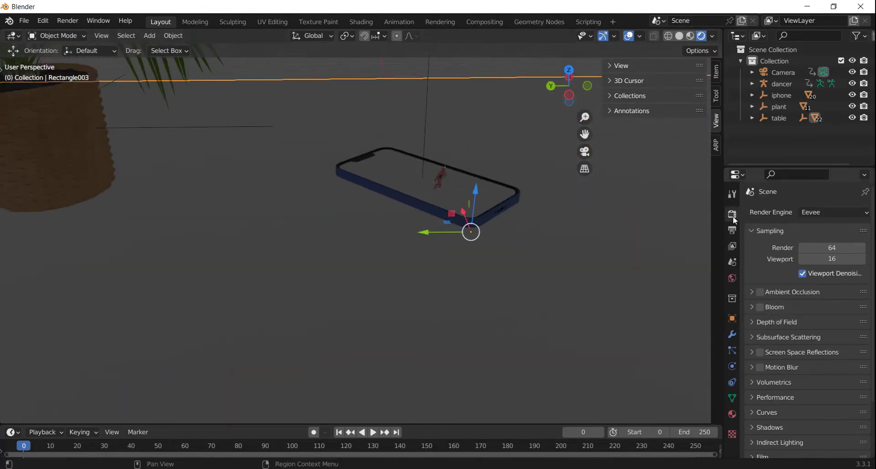
pyautogui.click(823, 212)
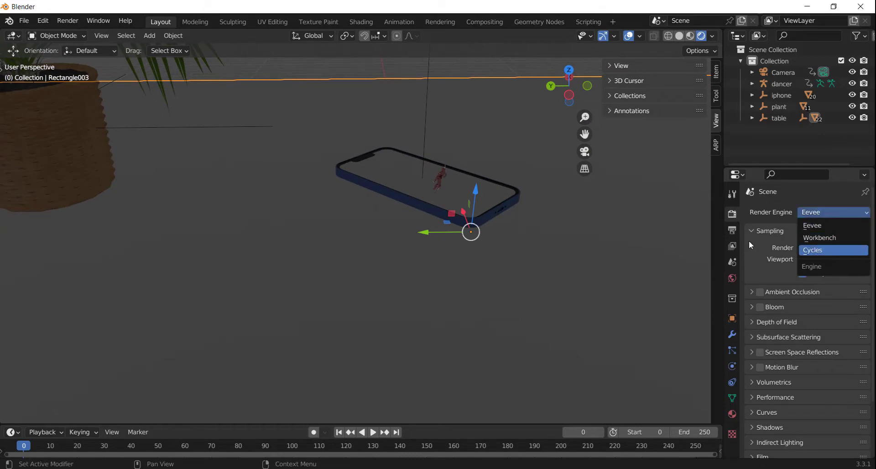
pyautogui.press('Return')
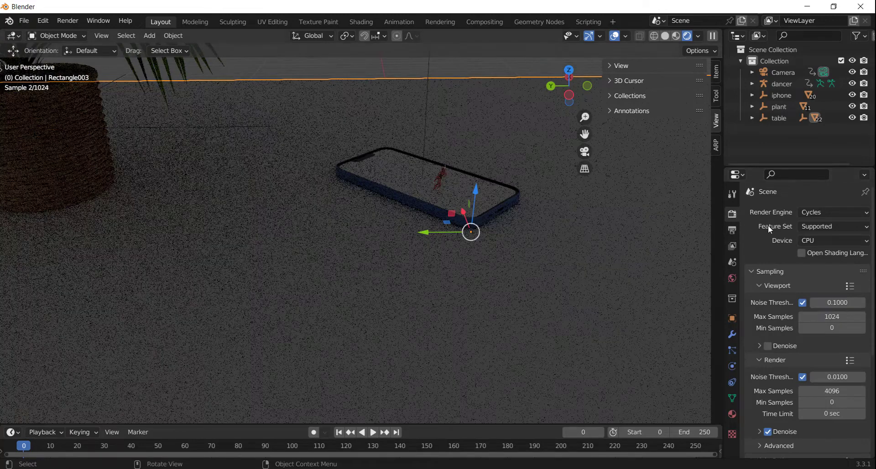
pyautogui.click(848, 227)
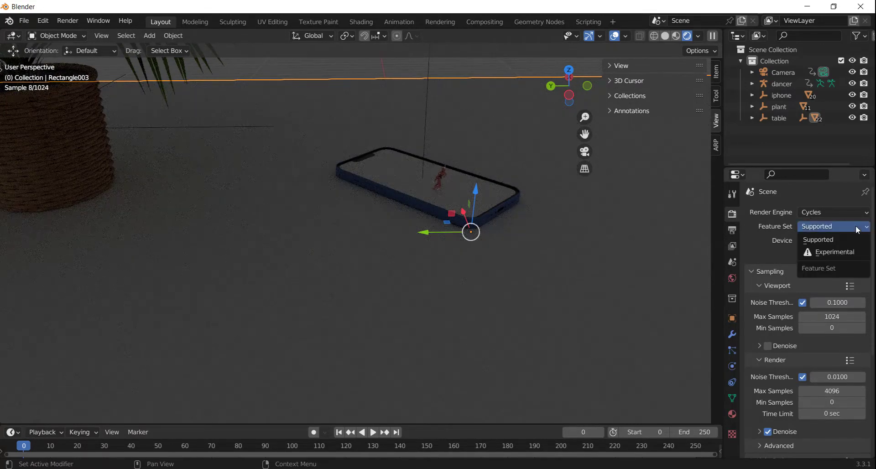
pyautogui.click(848, 239)
pyautogui.click(847, 245)
pyautogui.click(834, 264)
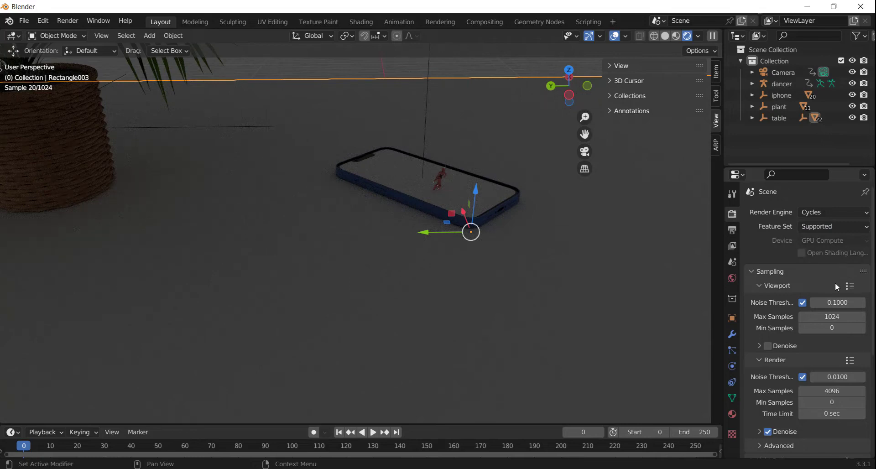
# Set viewport max samples to 28 and render max samples to 128.
pyautogui.scroll(-2, 829, 298)
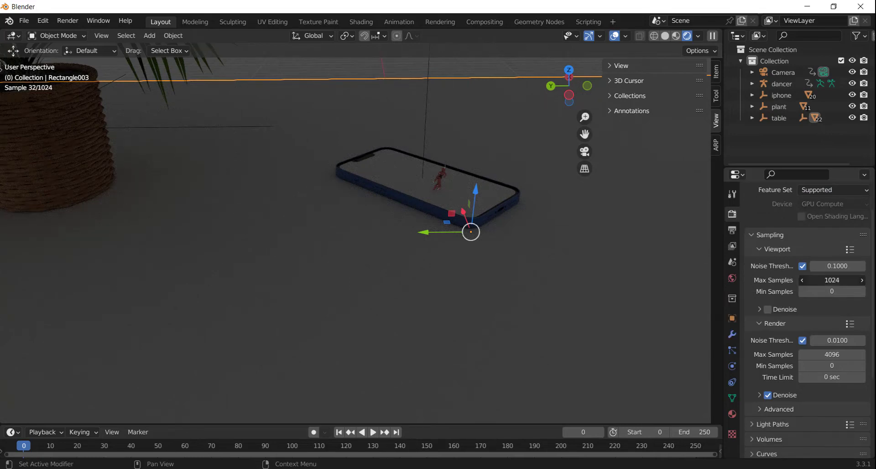
pyautogui.click(830, 280)
pyautogui.write('28')
pyautogui.press('Return')
pyautogui.click(835, 355)
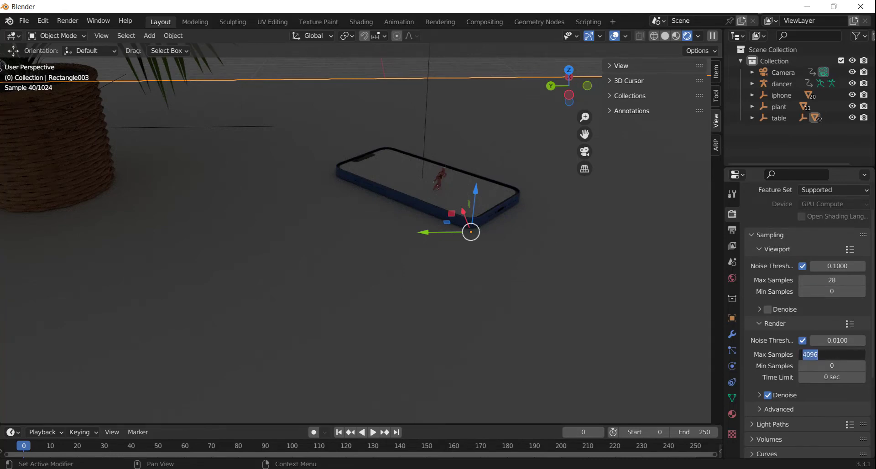
pyautogui.write('128')
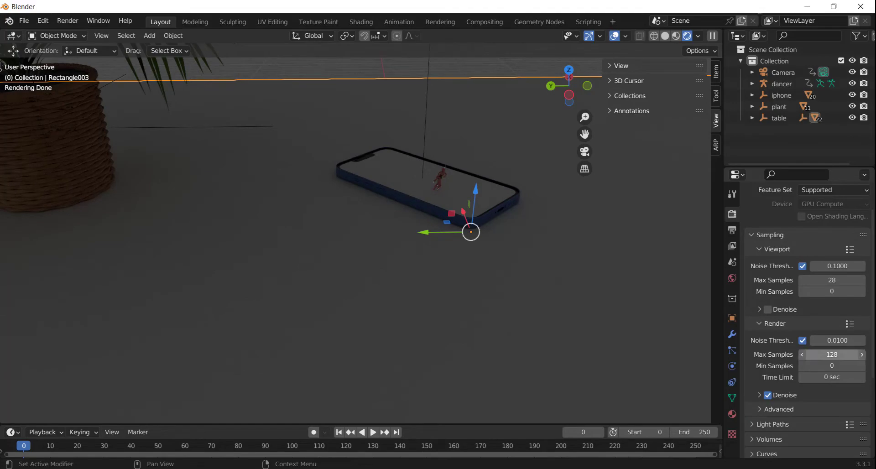
pyautogui.scroll(-3, 456, 202)
pyautogui.scroll(5, 419, 299)
pyautogui.moveTo(419, 300)
pyautogui.mouseDown(button='middle')
pyautogui.moveTo(641, 273)
pyautogui.moveTo(433, 75)
pyautogui.mouseUp(button='middle')
pyautogui.click(433, 75)
# In the World settings, set the background Color input to an Environment Texture.
pyautogui.click(732, 365)
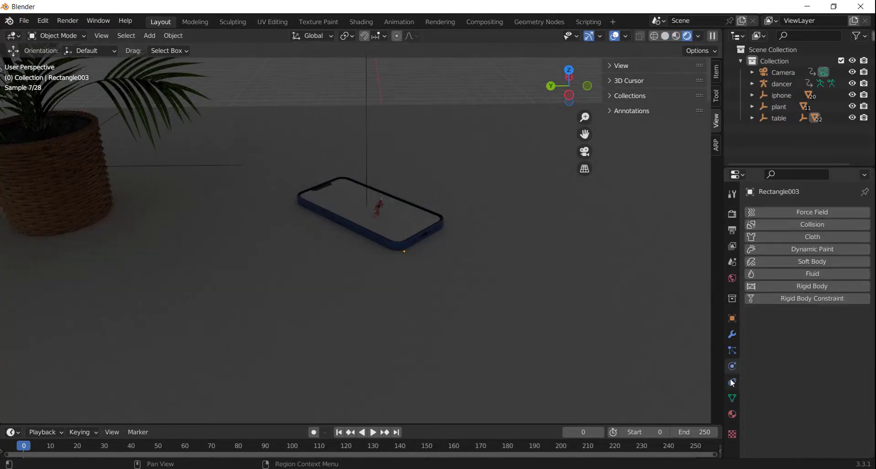
pyautogui.click(732, 413)
pyautogui.rightClick(277, 65)
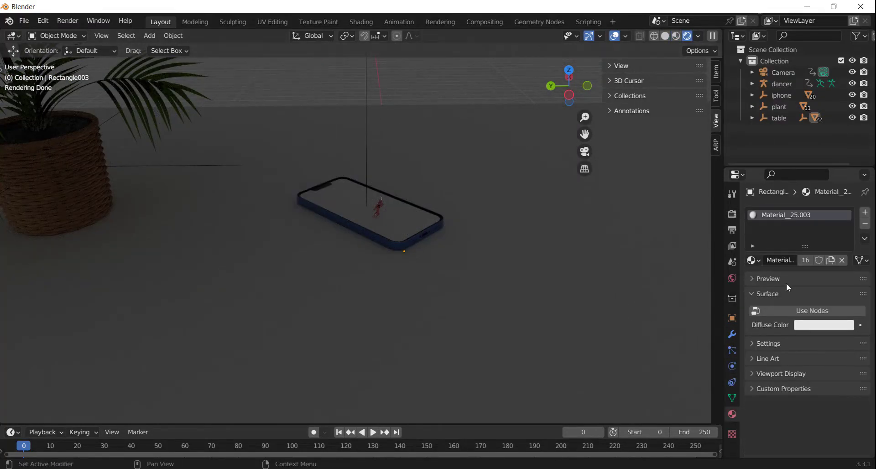
pyautogui.moveTo(503, 203)
pyautogui.keyDown('shift'); pyautogui.mouseDown(button='middle')
pyautogui.moveTo(512, 265)
pyautogui.moveTo(468, 252)
pyautogui.mouseUp(button='middle'); pyautogui.keyUp('shift')
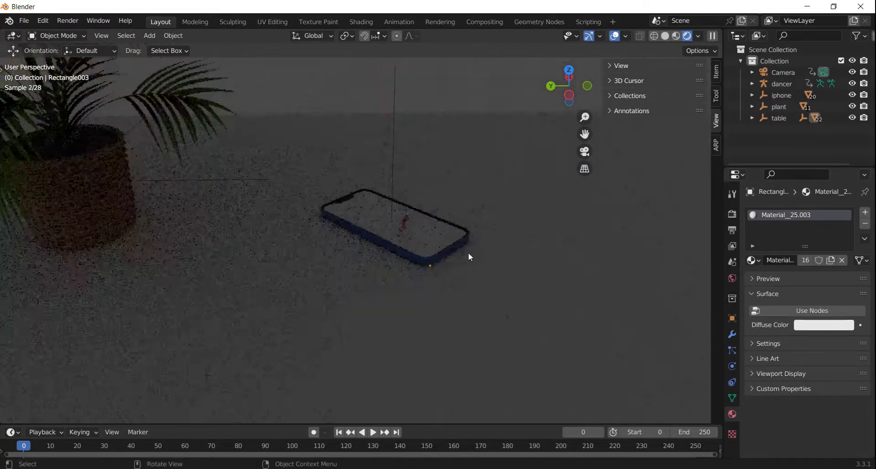
pyautogui.click(732, 278)
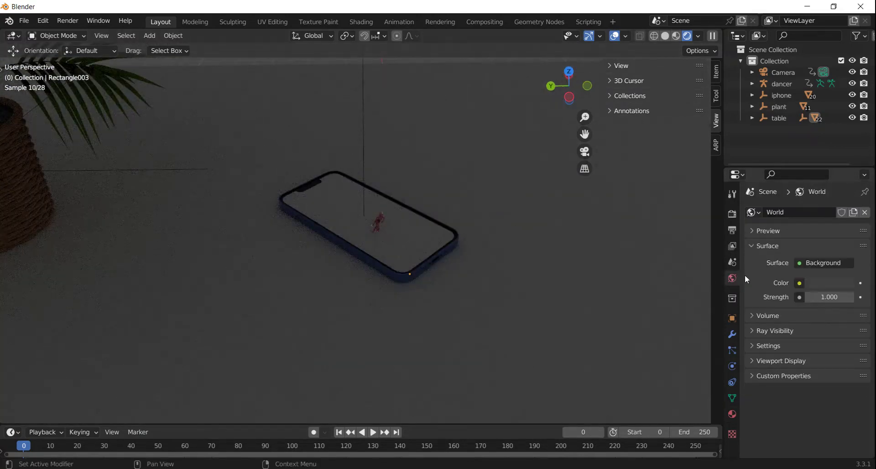
pyautogui.click(799, 282)
pyautogui.press('Escape')
pyautogui.click(799, 283)
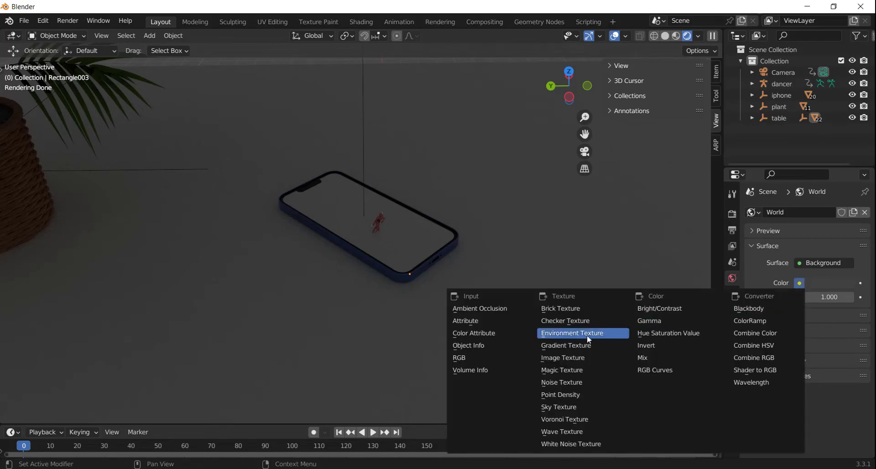
pyautogui.click(570, 332)
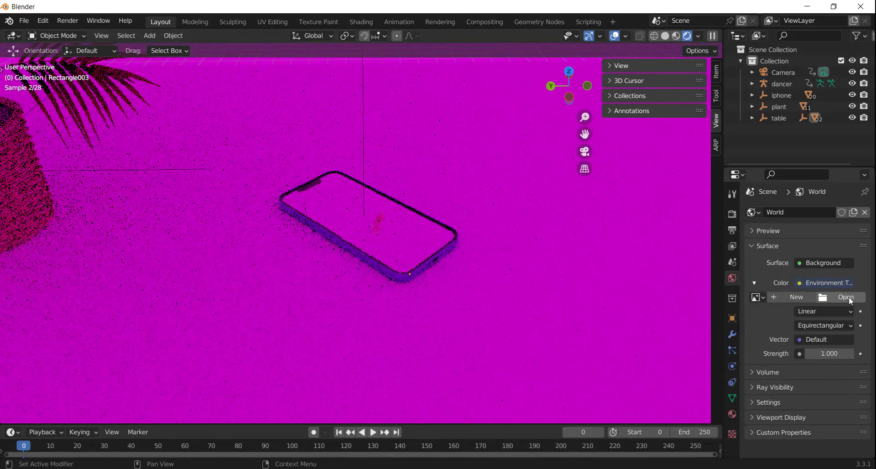
# Load HDRI.hdr from the PROJECT FILE folder as the environment image.
pyautogui.click(846, 297)
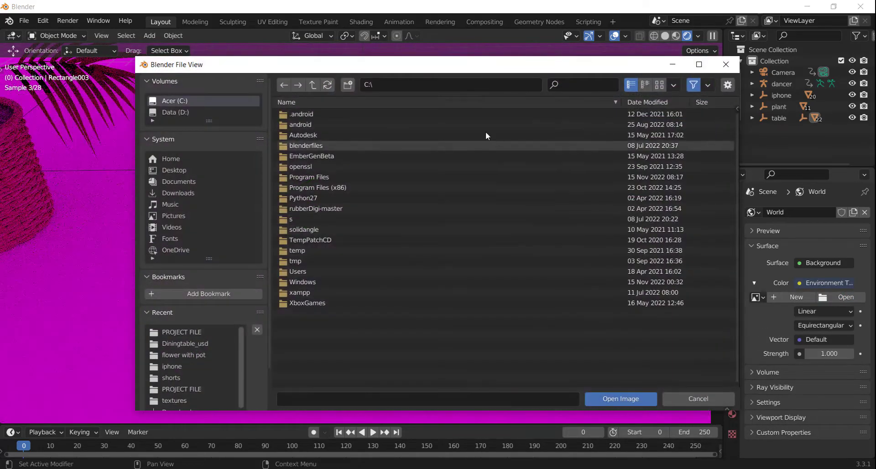
pyautogui.click(428, 84)
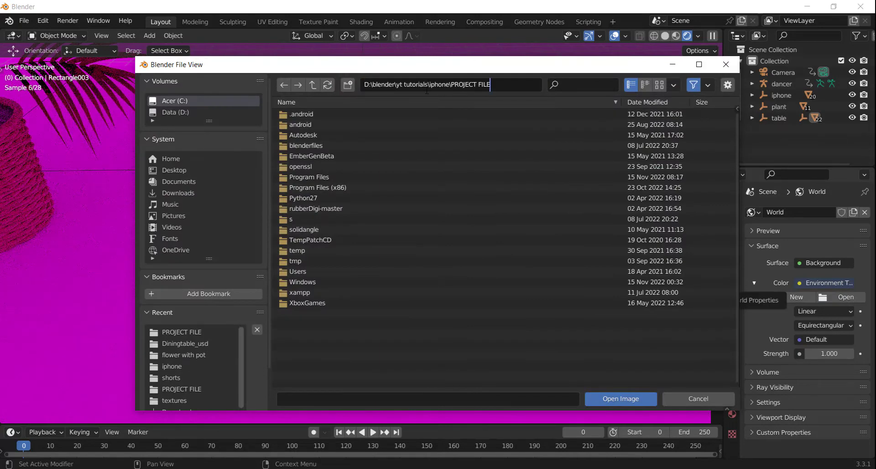
pyautogui.press('Return')
pyautogui.click(345, 156)
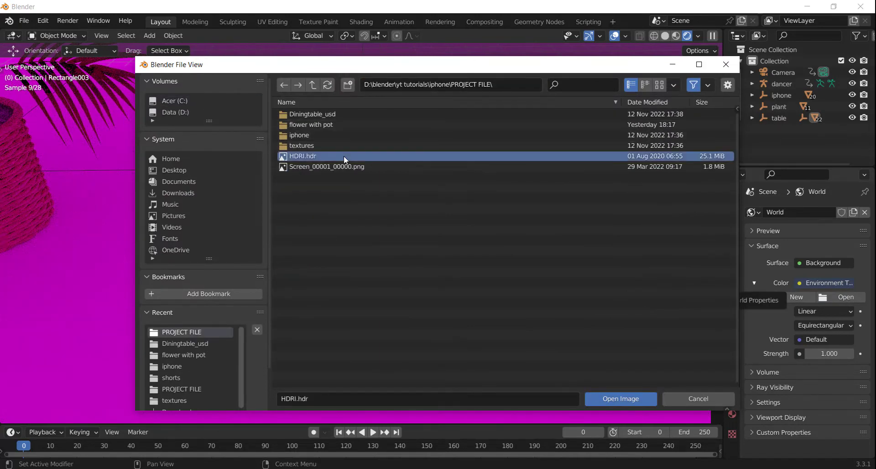
pyautogui.click(629, 398)
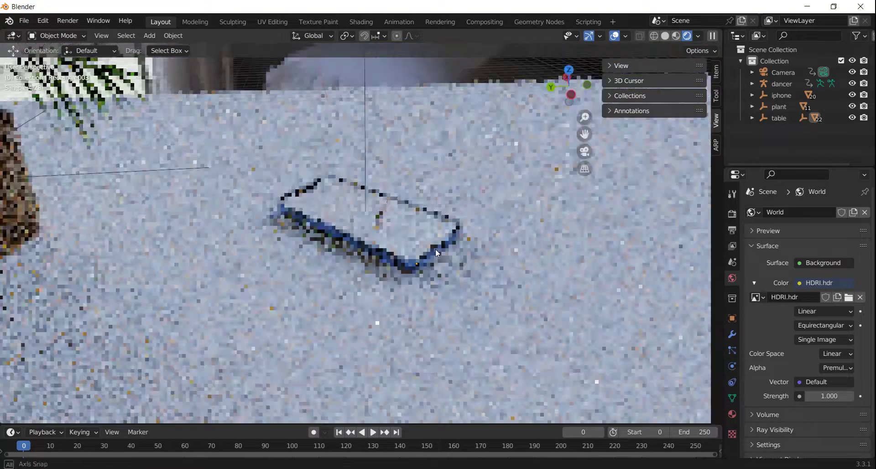
# Check the HDRI lighting on the phone and split the 3D view into two side-by-side views.
pyautogui.scroll(3, 435, 248)
pyautogui.moveTo(435, 248)
pyautogui.mouseDown(button='middle')
pyautogui.moveTo(375, 306)
pyautogui.moveTo(432, 303)
pyautogui.moveTo(525, 219)
pyautogui.mouseUp(button='middle')
pyautogui.scroll(-3, 617, 132)
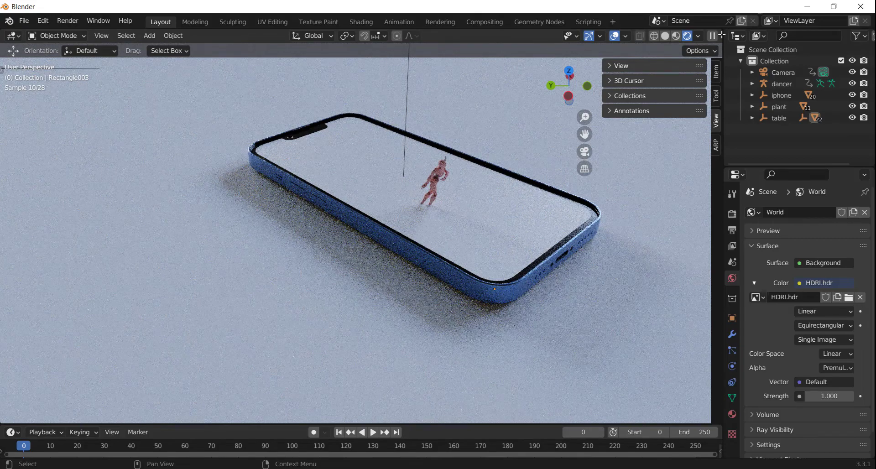
pyautogui.moveTo(721, 35)
pyautogui.mouseDown()
pyautogui.moveTo(515, 88)
pyautogui.moveTo(357, 114)
pyautogui.mouseUp()
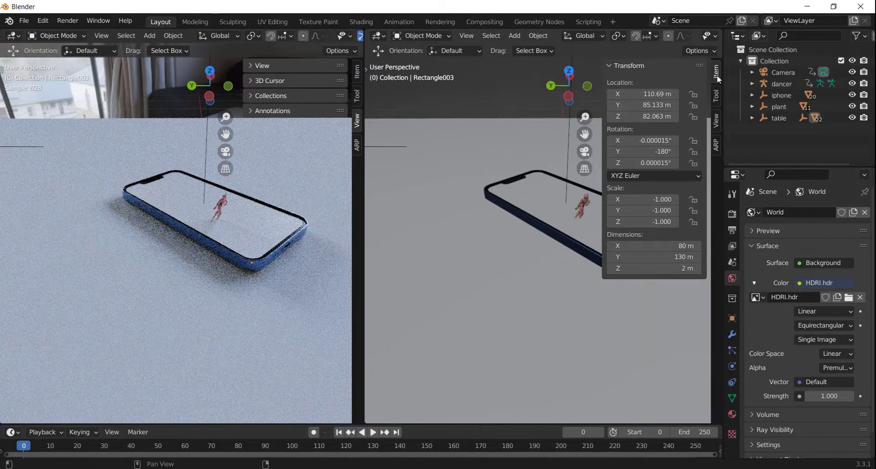
# Turn the right-hand area into a widened Shader Editor showing the table's empty material.
pyautogui.click(375, 36)
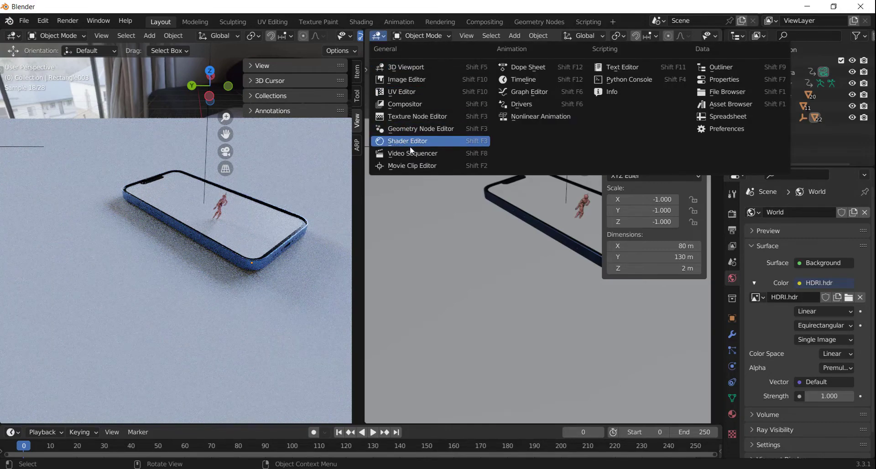
pyautogui.click(379, 40)
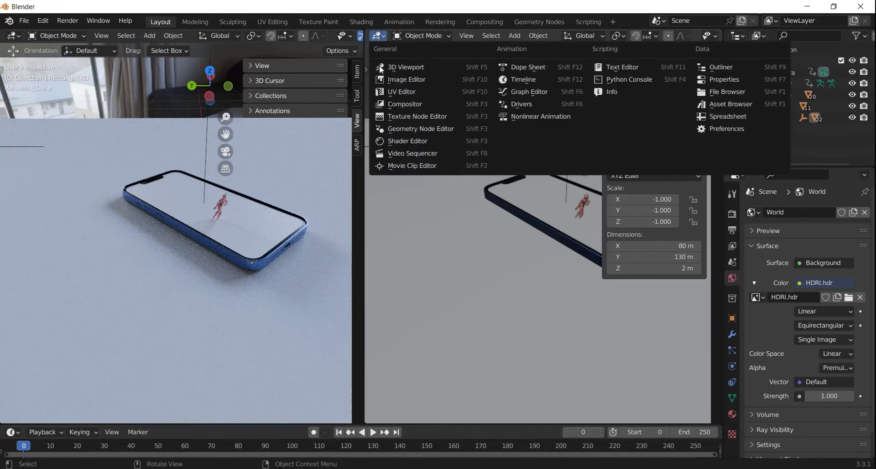
pyautogui.click(416, 140)
pyautogui.moveTo(362, 169); pyautogui.dragTo(309, 169)
pyautogui.scroll(4, 163, 232)
pyautogui.scroll(-3, 164, 233)
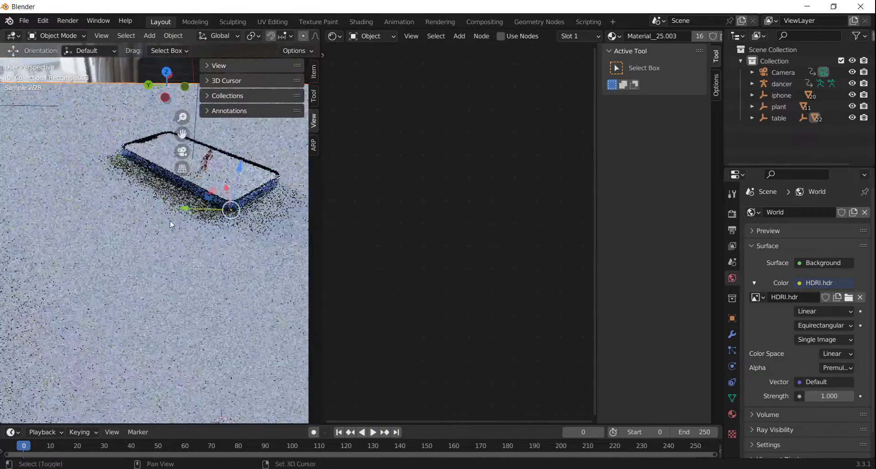
pyautogui.moveTo(596, 132); pyautogui.dragTo(649, 132)
pyautogui.scroll(-3, 578, 33)
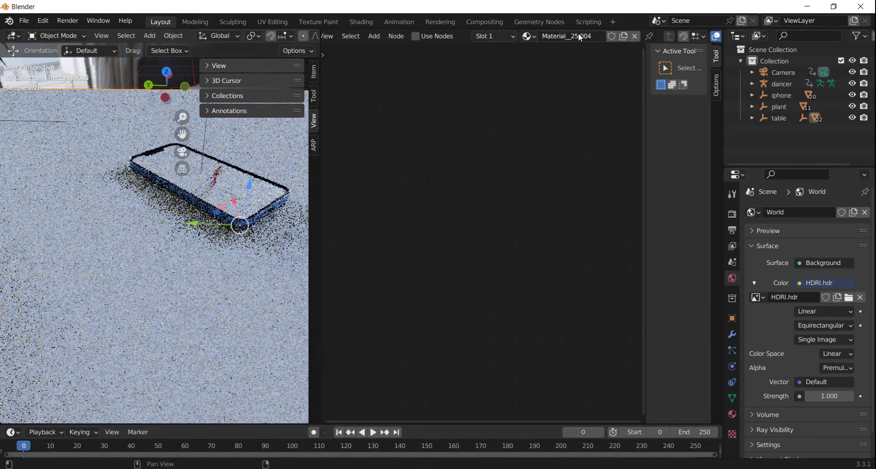
pyautogui.keyDown('ctrl'); pyautogui.scroll(-1, 556, 33); pyautogui.keyUp('ctrl')
pyautogui.rightClick(461, 178)
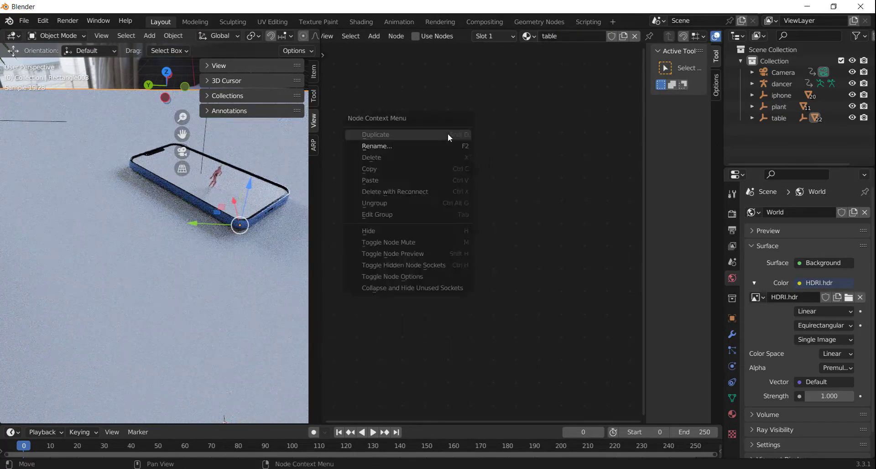
pyautogui.click(467, 149)
pyautogui.scroll(-5, 235, 297)
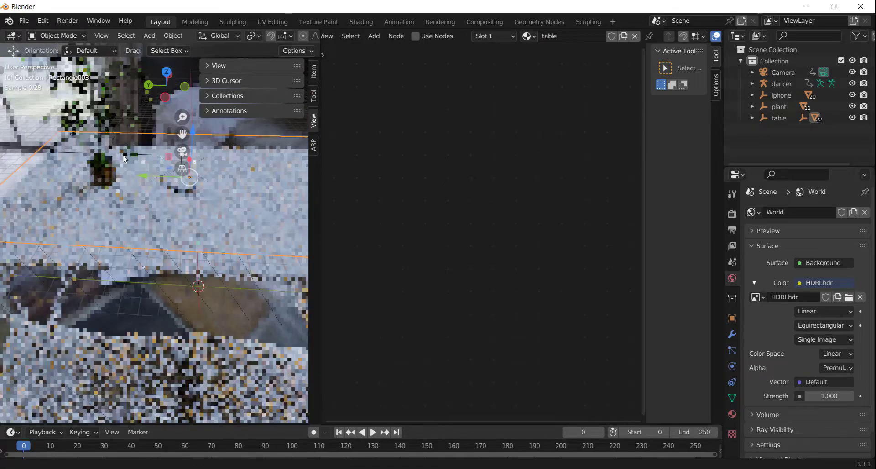
pyautogui.moveTo(168, 269); pyautogui.dragTo(191, 255, button='middle')
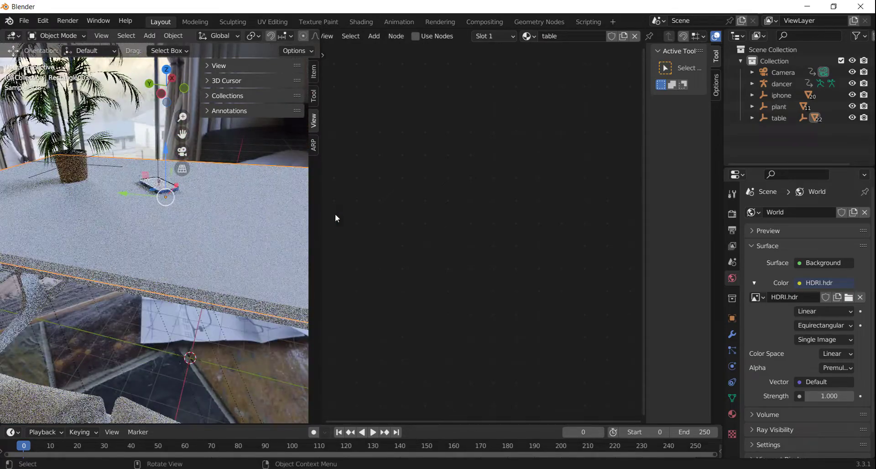
# Enable Use Nodes on the table material and select its Principled BSDF node.
pyautogui.click(415, 36)
pyautogui.scroll(1, 521, 284)
pyautogui.scroll(1, 522, 285)
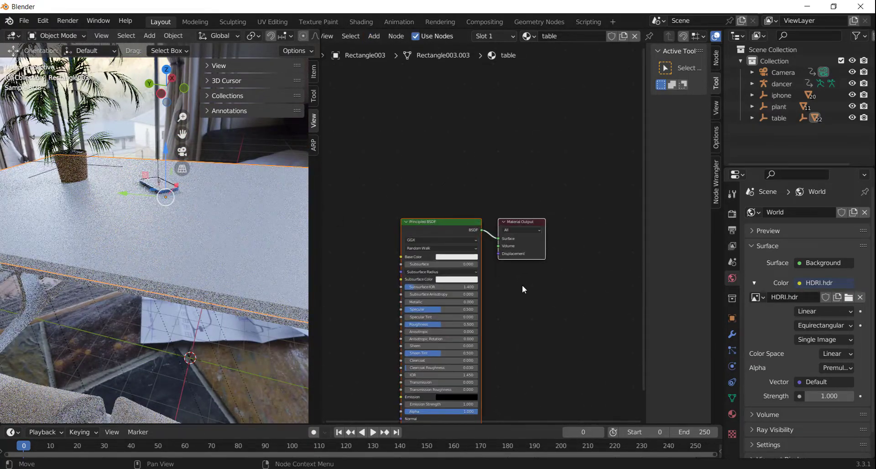
pyautogui.scroll(2, 521, 285)
pyautogui.scroll(2, 515, 285)
pyautogui.moveTo(515, 282); pyautogui.dragTo(512, 256, button='middle')
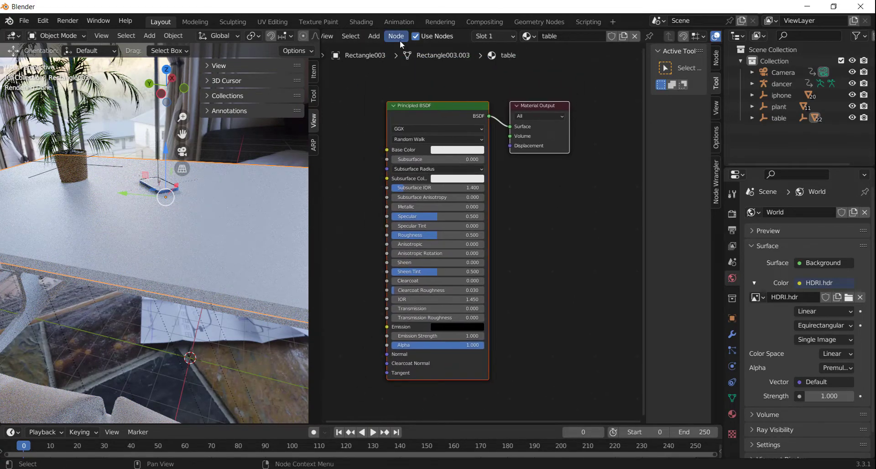
pyautogui.click(445, 106)
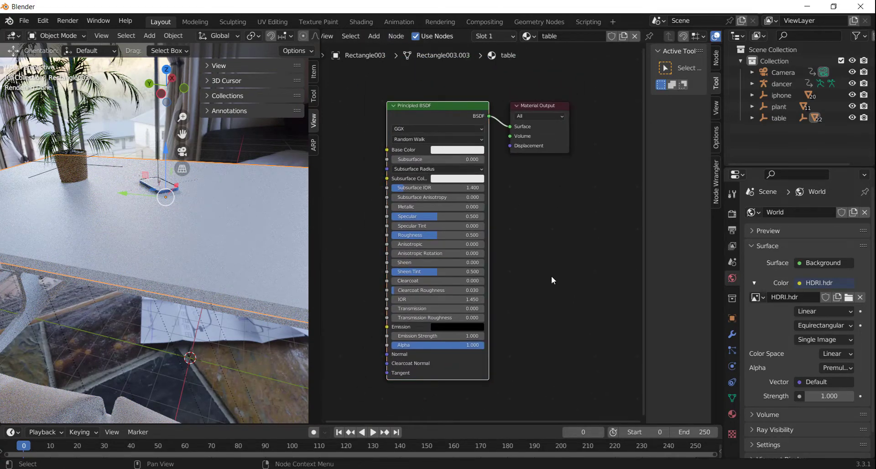
pyautogui.moveTo(551, 275); pyautogui.dragTo(549, 289, button='middle')
pyautogui.moveTo(224, 242)
pyautogui.mouseDown(button='middle')
pyautogui.moveTo(205, 205)
pyautogui.moveTo(233, 248)
pyautogui.moveTo(156, 232)
pyautogui.mouseUp(button='middle')
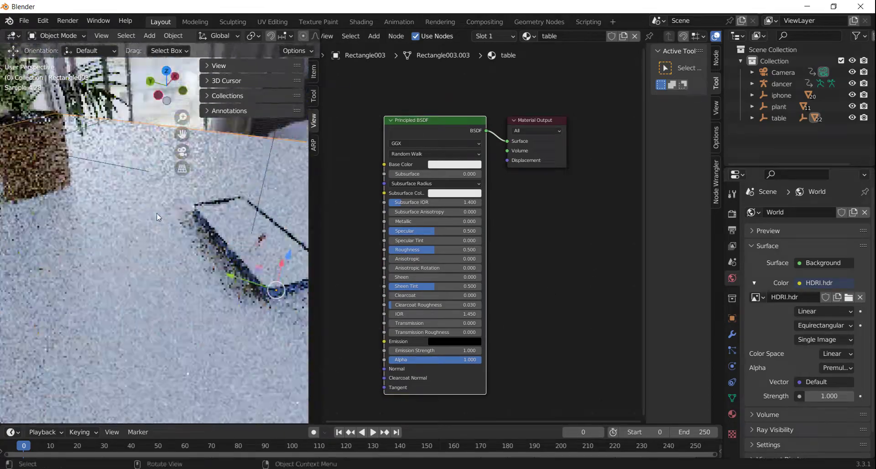
pyautogui.scroll(5, 156, 231)
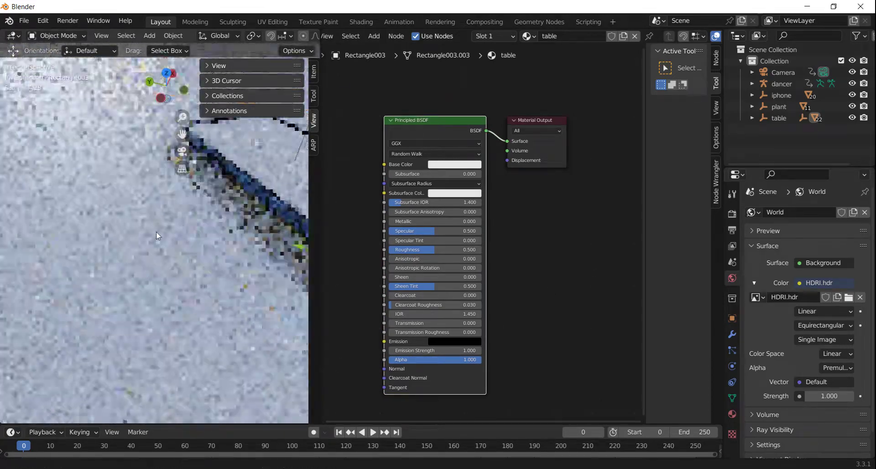
pyautogui.click(29, 21)
pyautogui.click(43, 20)
pyautogui.click(43, 21)
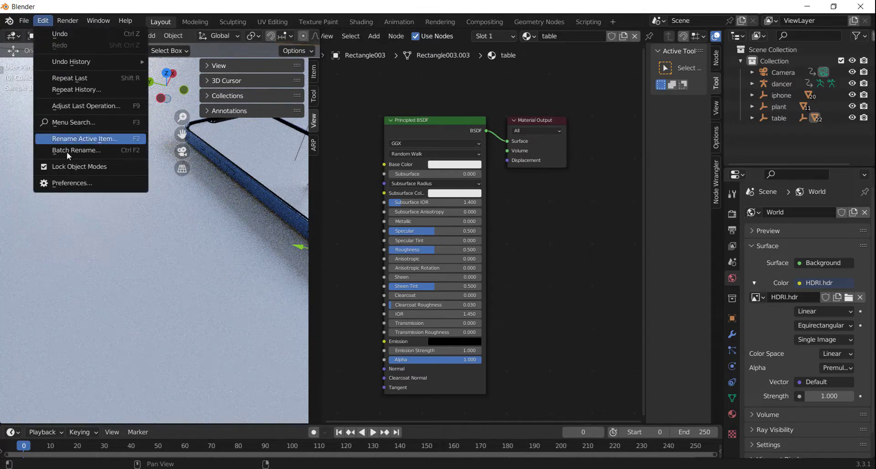
pyautogui.click(67, 182)
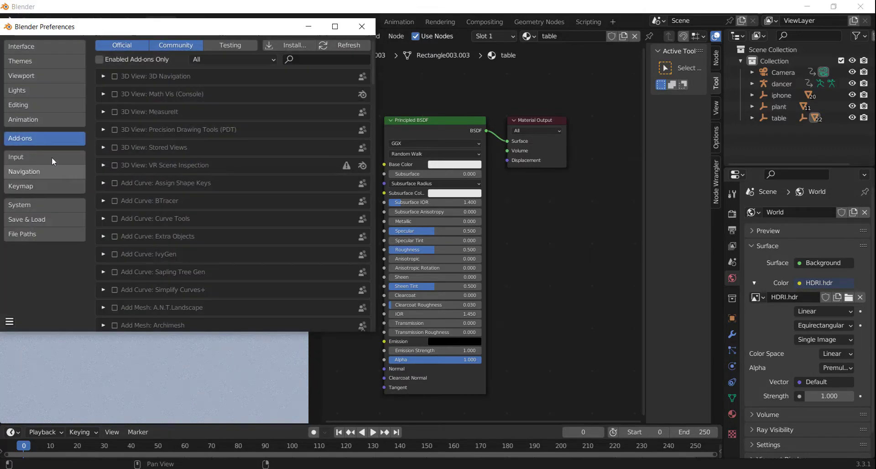
pyautogui.moveTo(202, 34); pyautogui.dragTo(416, 83)
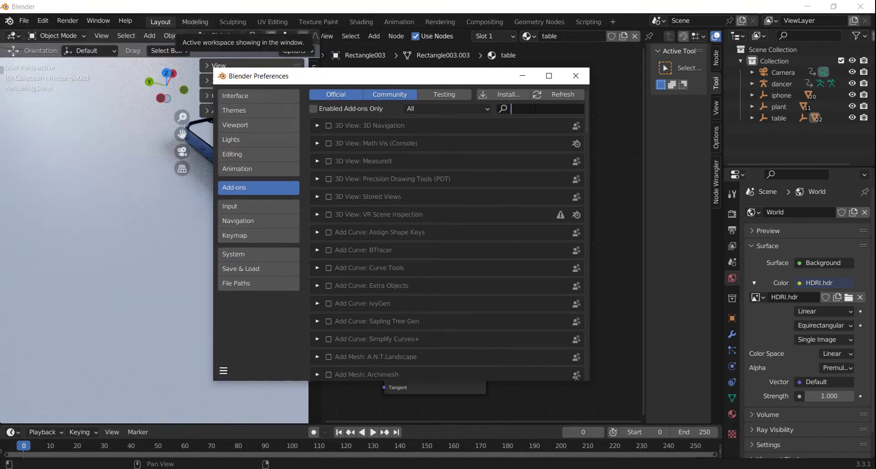
pyautogui.write('node')
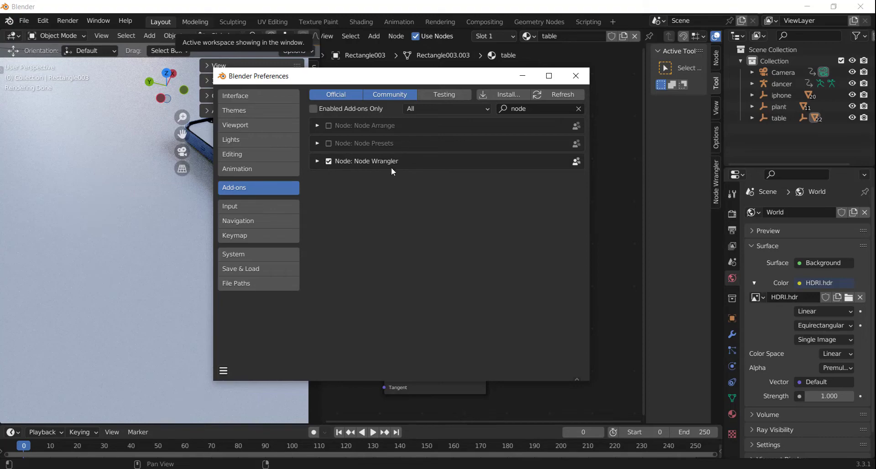
pyautogui.click(568, 78)
# Load the four wood board floor textures onto the table's Principled BSDF with Node Wrangler.
pyautogui.moveTo(562, 218); pyautogui.dragTo(543, 203, button='middle')
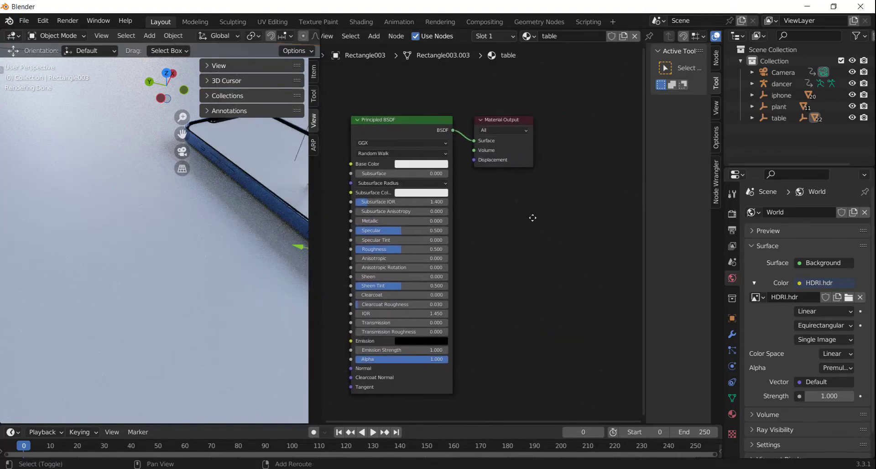
pyautogui.click(420, 106)
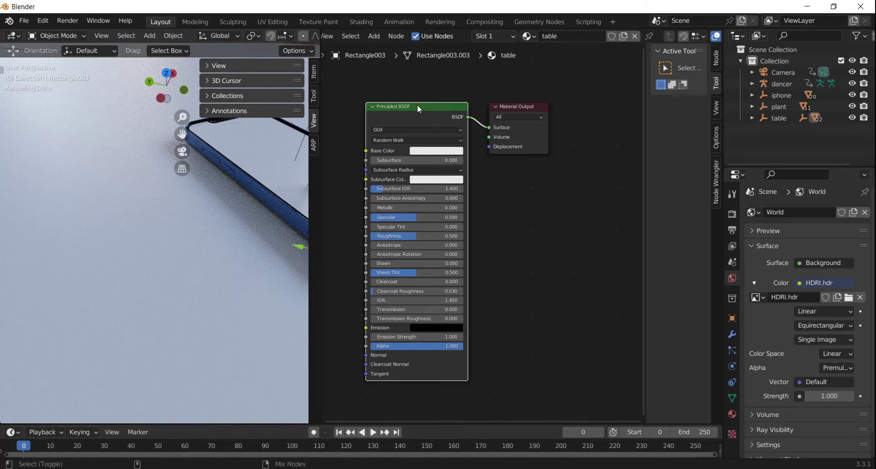
pyautogui.hotkey('ctrl', 'shift', 't')
pyautogui.click(457, 75)
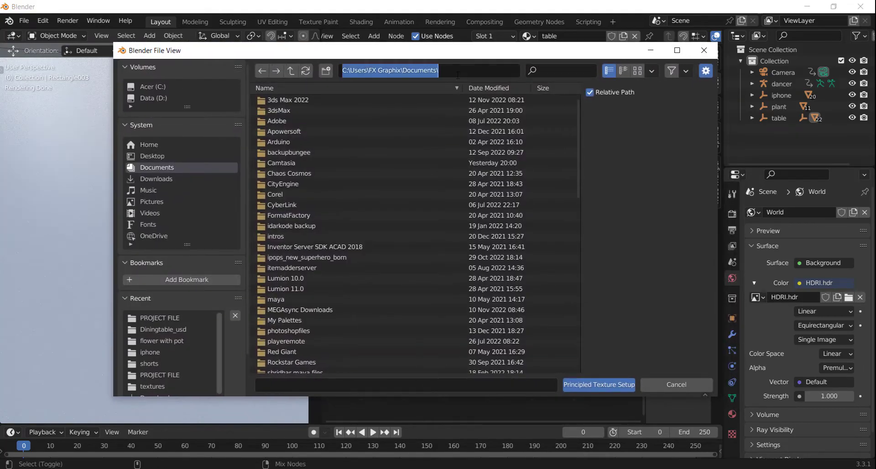
pyautogui.write('D:\\blender\\yt tutorials\\iphone\\PROJECT FILE')
pyautogui.press('Return')
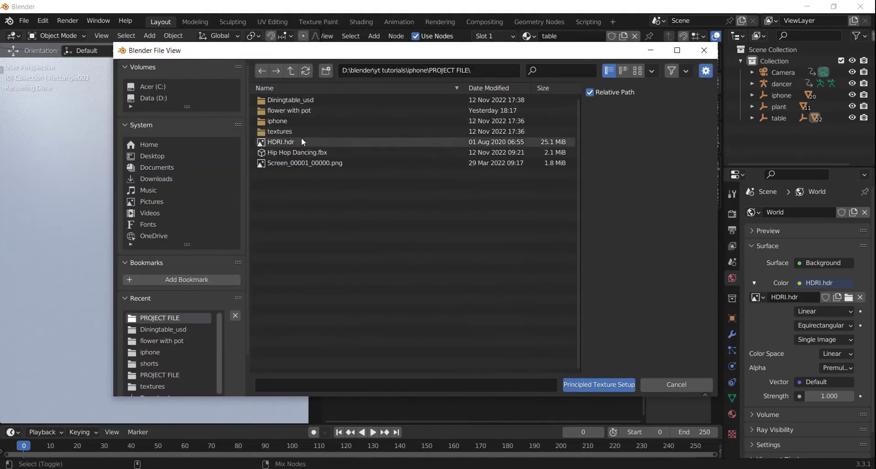
pyautogui.doubleClick(305, 131)
pyautogui.click(328, 100)
pyautogui.keyDown('shift'); pyautogui.click(323, 132); pyautogui.keyUp('shift')
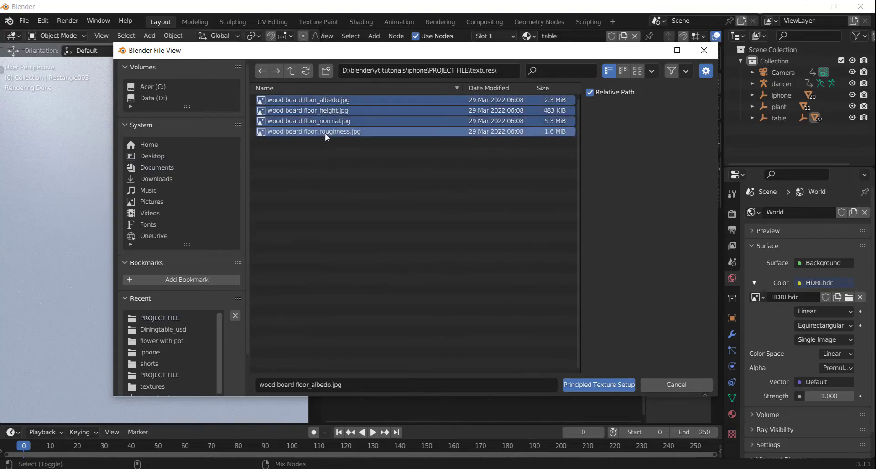
pyautogui.click(597, 385)
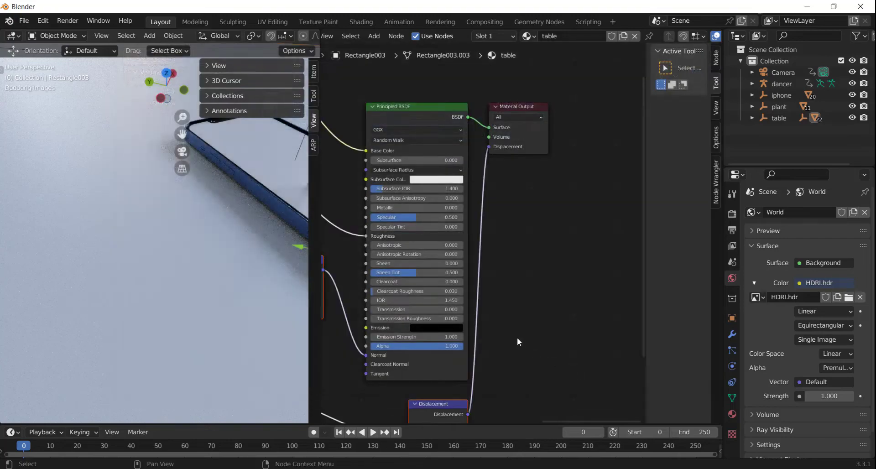
# Set the wood texture Mapping to Rotation Z 90° and Scale Z 15.
pyautogui.scroll(-1, 503, 313)
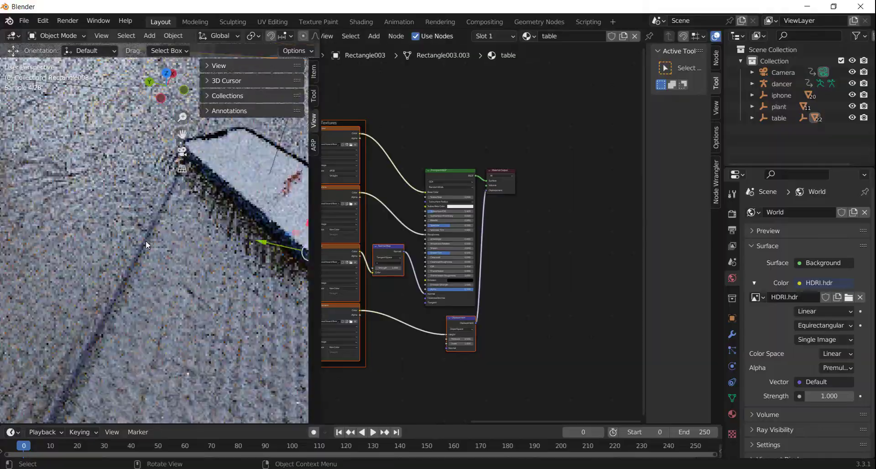
pyautogui.scroll(2, 146, 238)
pyautogui.scroll(-2, 185, 265)
pyautogui.press('KP_Decimal')
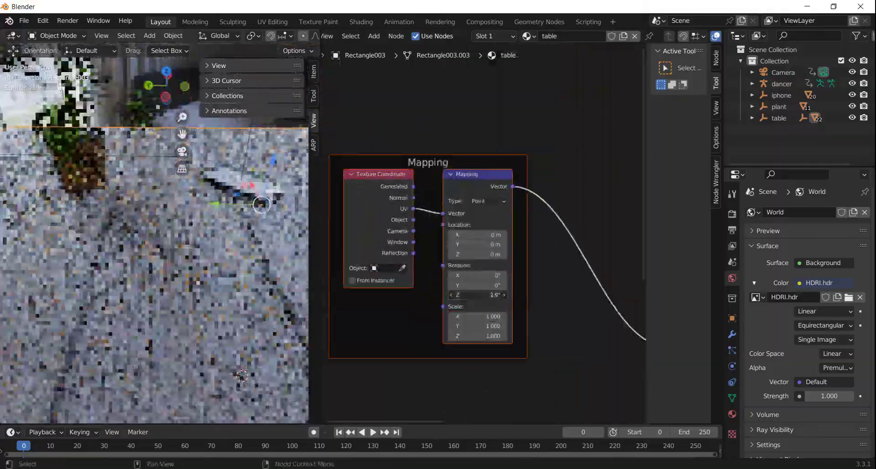
pyautogui.doubleClick(475, 335)
pyautogui.write('15')
pyautogui.press('Return')
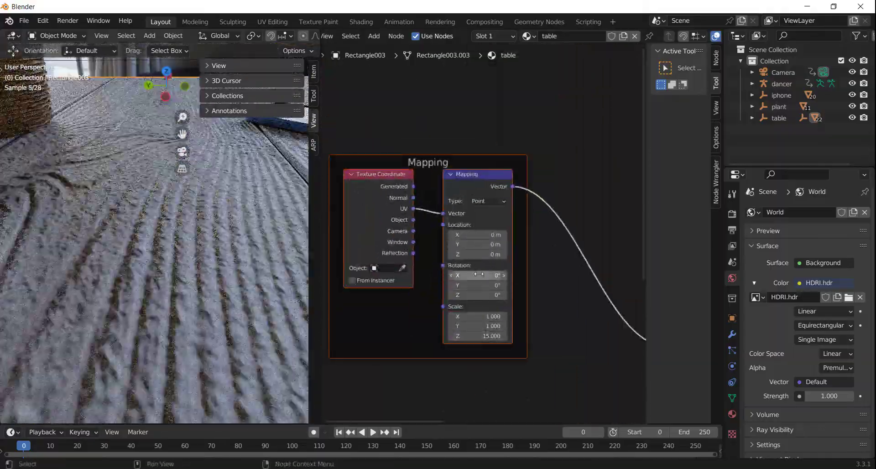
pyautogui.scroll(1, 463, 246)
pyautogui.doubleClick(474, 295)
pyautogui.write('85d90')
pyautogui.press('Return')
# Select the phone's screen plane to bring up its empty 'iphone screen' material.
pyautogui.scroll(3, 202, 229)
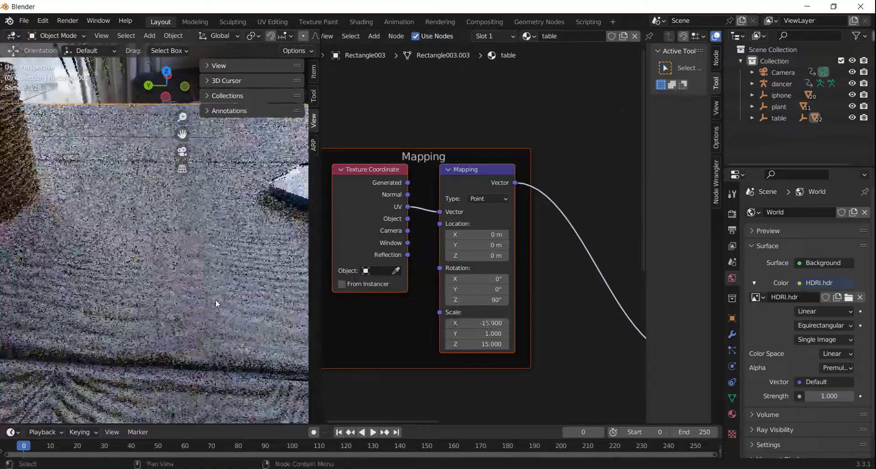
pyautogui.scroll(-3, 216, 299)
pyautogui.scroll(4, 215, 299)
pyautogui.scroll(-3, 183, 250)
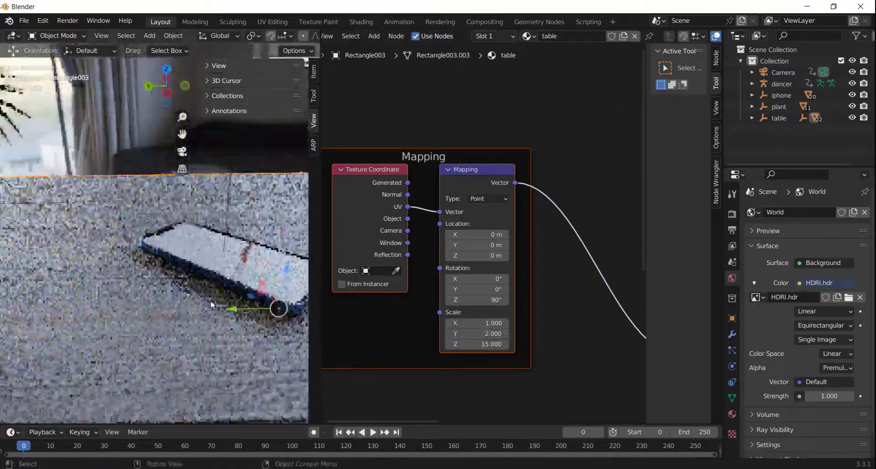
pyautogui.click(215, 195)
pyautogui.scroll(3, 215, 196)
pyautogui.moveTo(319, 73); pyautogui.dragTo(287, 73)
# Glance at the World shader nodes, then return to the iphone screen material.
pyautogui.click(339, 36)
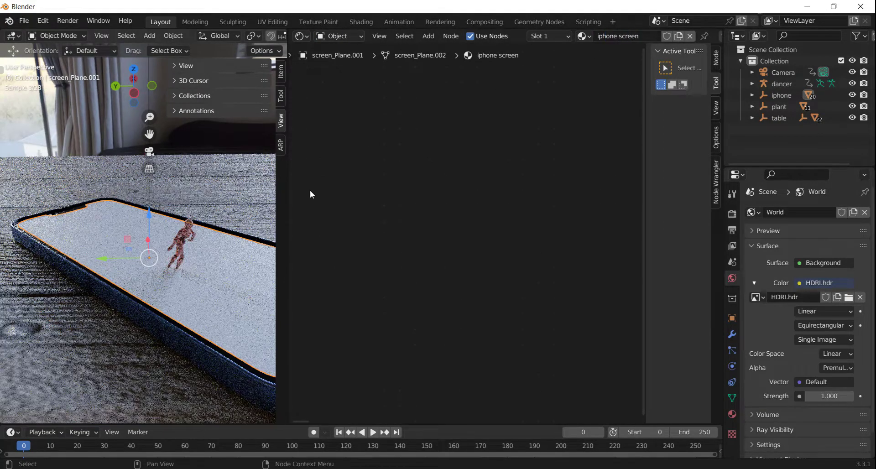
pyautogui.click(340, 36)
pyautogui.click(337, 56)
pyautogui.press('Home')
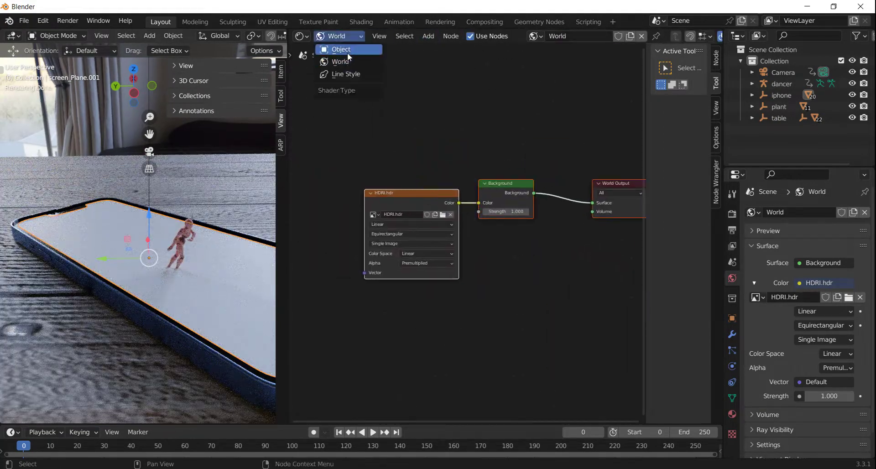
pyautogui.click(346, 52)
pyautogui.click(427, 36)
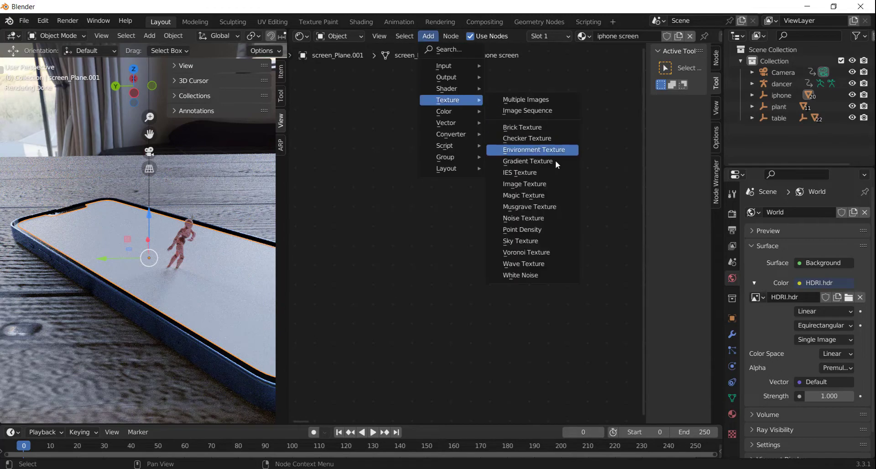
pyautogui.press('Escape')
pyautogui.press('Home')
pyautogui.scroll(3, 567, 210)
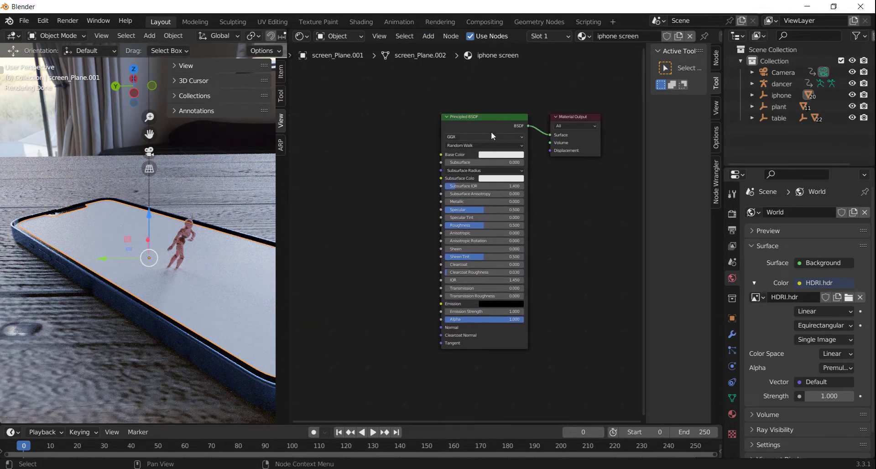
# Attach a mapped Image Texture to the screen material's Base Color with Ctrl+T.
pyautogui.click(472, 115)
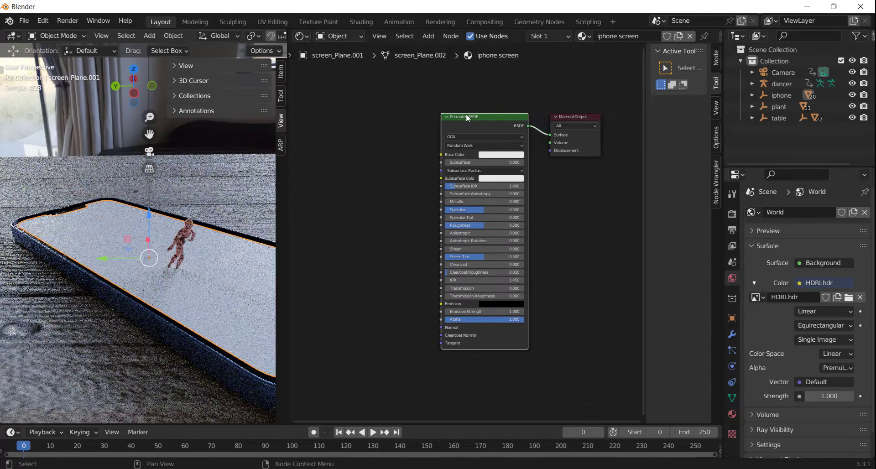
pyautogui.hotkey('ctrl', 't')
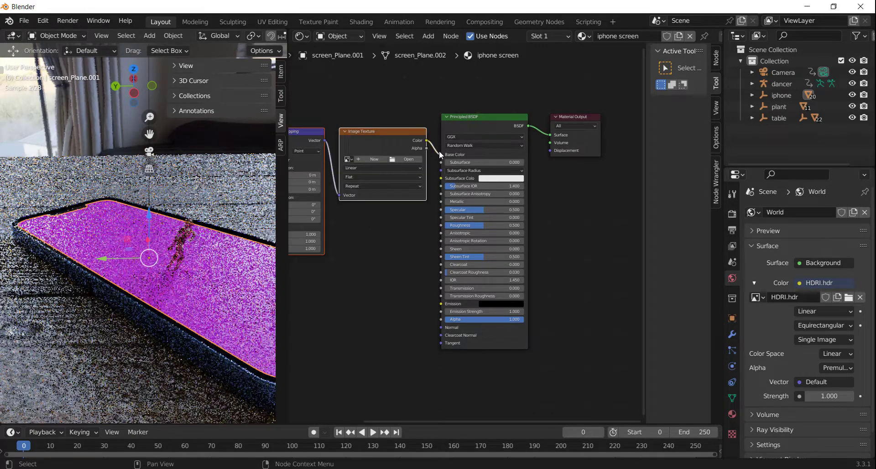
pyautogui.moveTo(383, 259)
pyautogui.mouseDown(button='middle')
pyautogui.moveTo(522, 289)
pyautogui.moveTo(378, 225)
pyautogui.mouseUp(button='middle')
pyautogui.scroll(1, 523, 289)
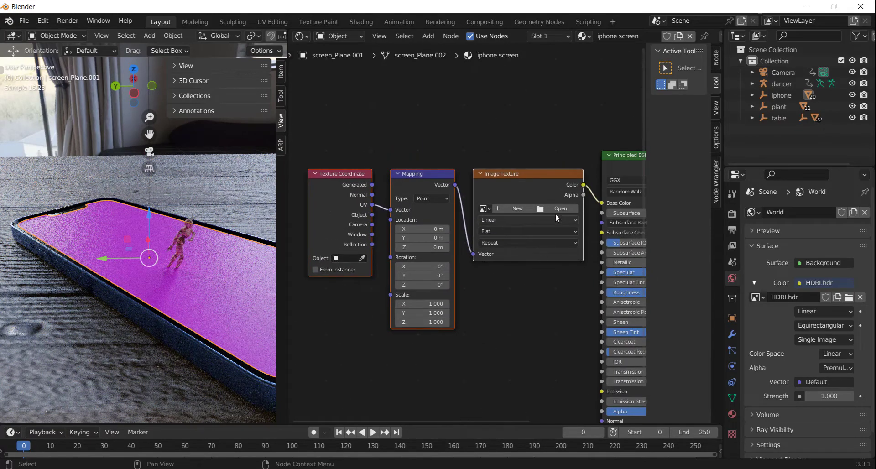
# Load Screen_00001_00000.png from the PROJECT FILE folder into the Image Texture.
pyautogui.click(558, 209)
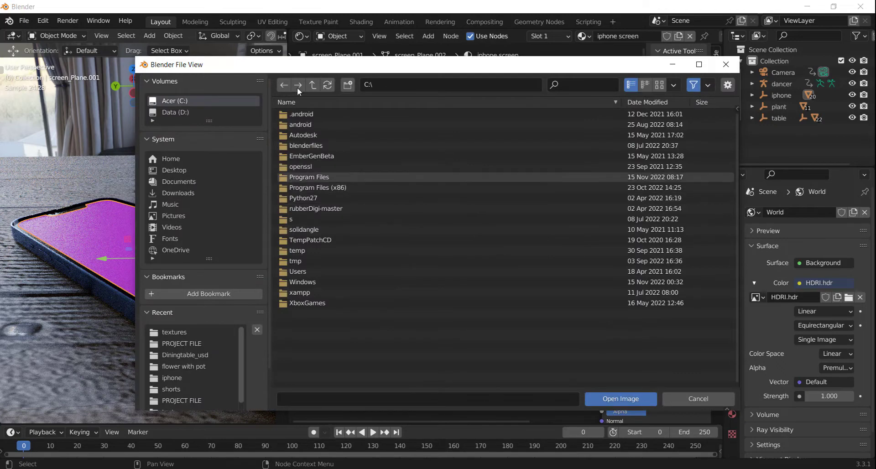
pyautogui.click(418, 87)
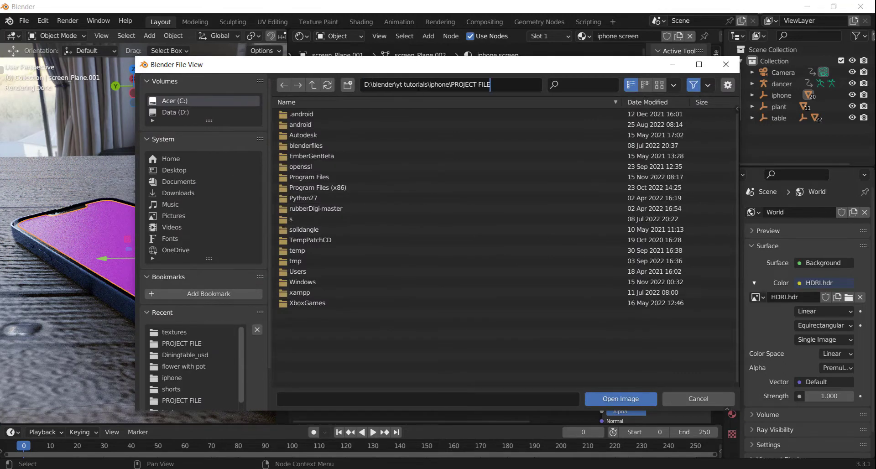
pyautogui.press('Return')
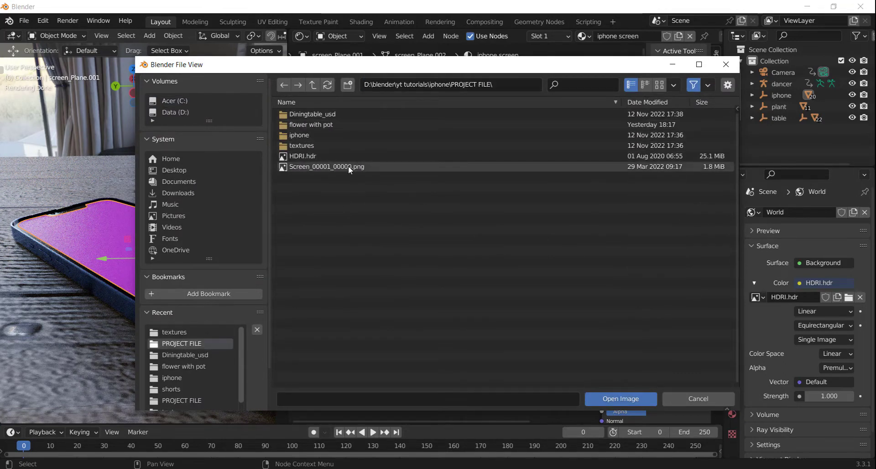
pyautogui.click(349, 166)
pyautogui.click(614, 398)
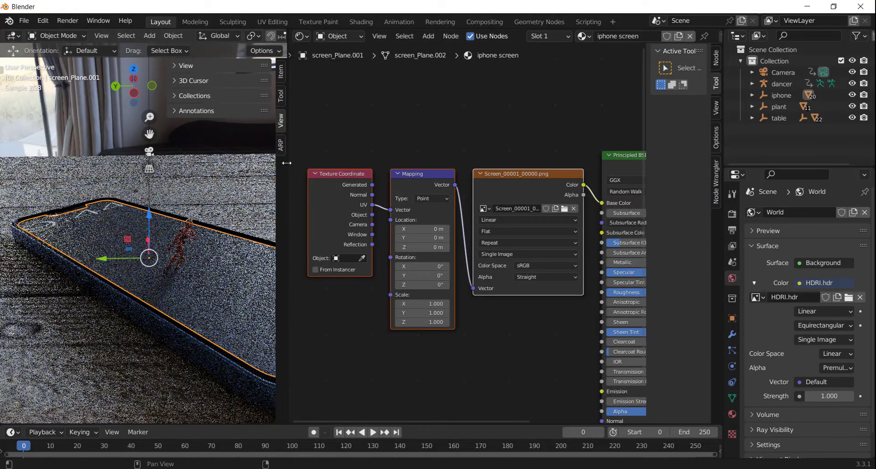
# Widen the 3D viewport and orbit down to see the lock-screen image on the phone.
pyautogui.moveTo(287, 163); pyautogui.dragTo(343, 168)
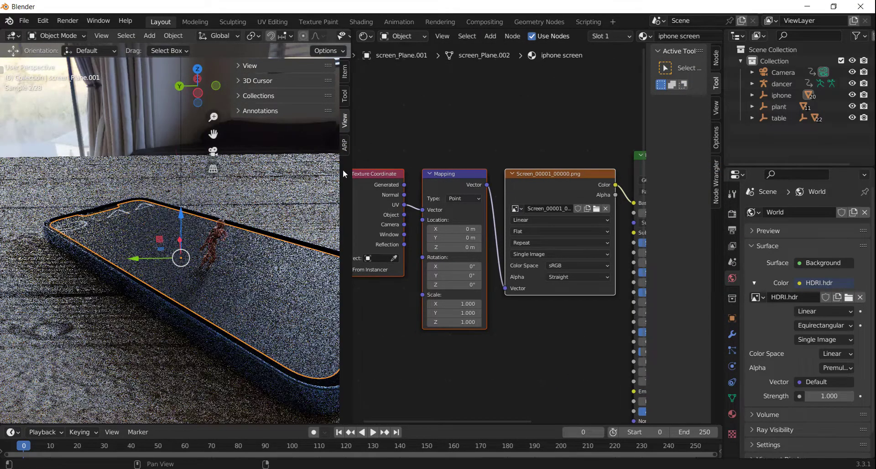
pyautogui.rightClick(360, 141)
pyautogui.click(470, 100)
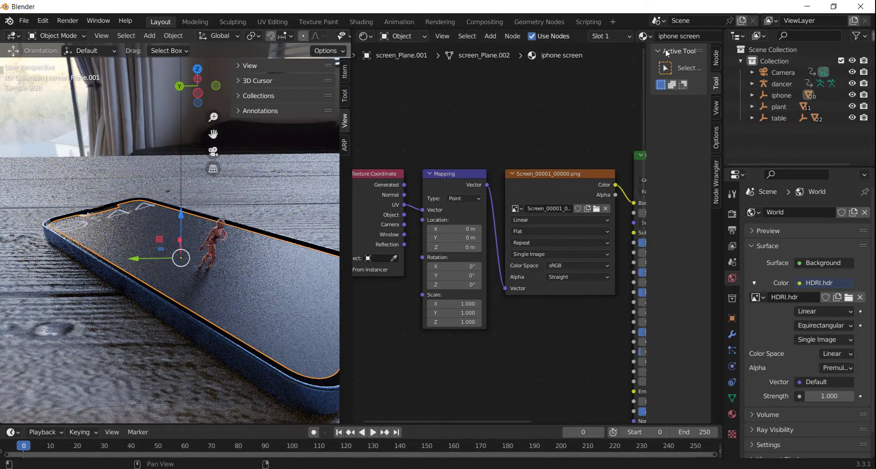
pyautogui.moveTo(349, 160); pyautogui.dragTo(556, 160)
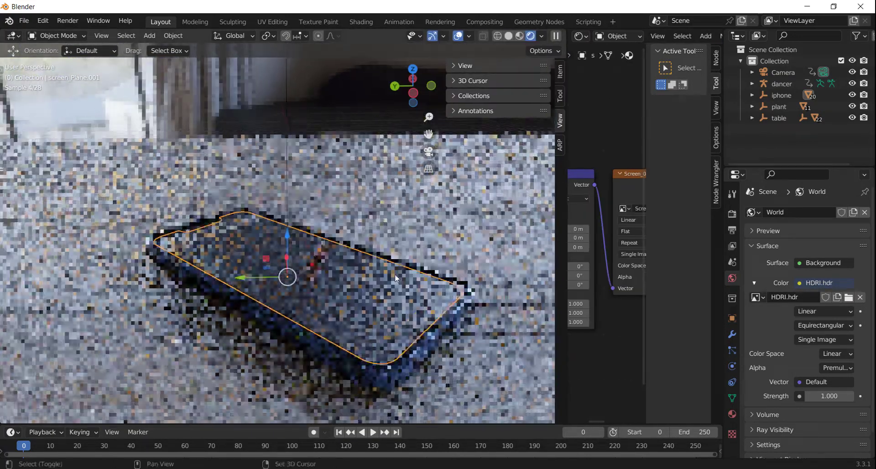
pyautogui.moveTo(395, 273)
pyautogui.mouseDown(button='middle')
pyautogui.moveTo(343, 245)
pyautogui.moveTo(318, 269)
pyautogui.mouseUp(button='middle')
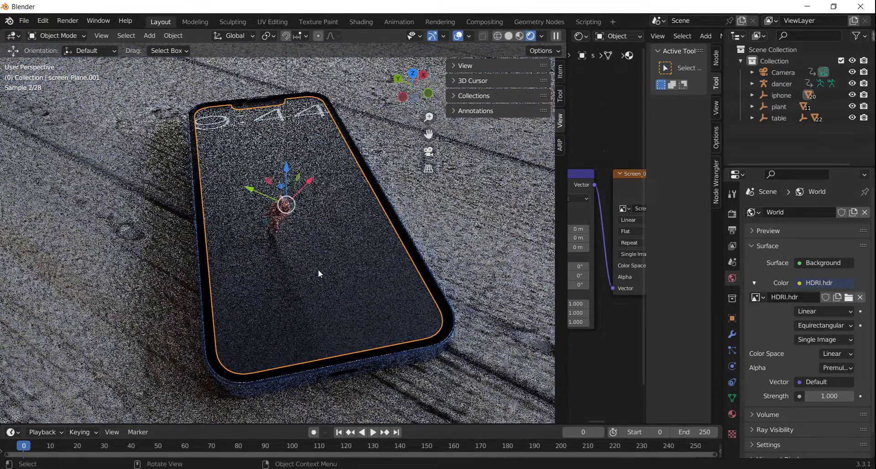
# Scale all screen-plane UVs about 2.59× in X and Y to fill the lock-screen image.
pyautogui.click(271, 22)
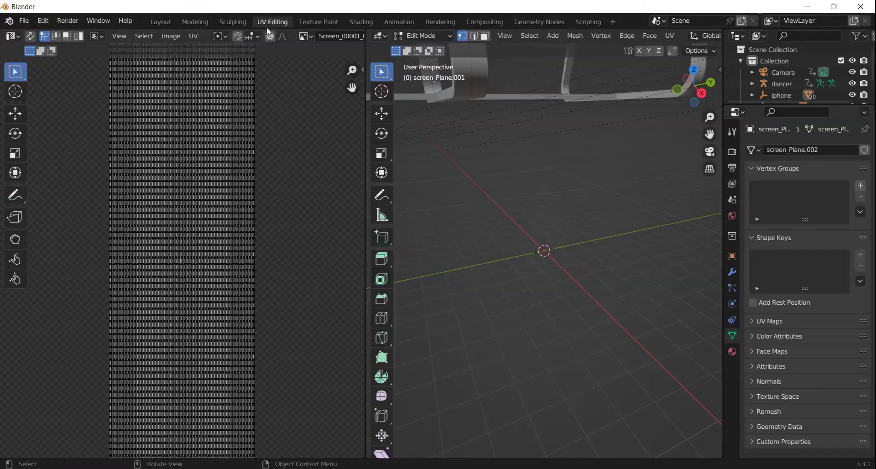
pyautogui.press('a')
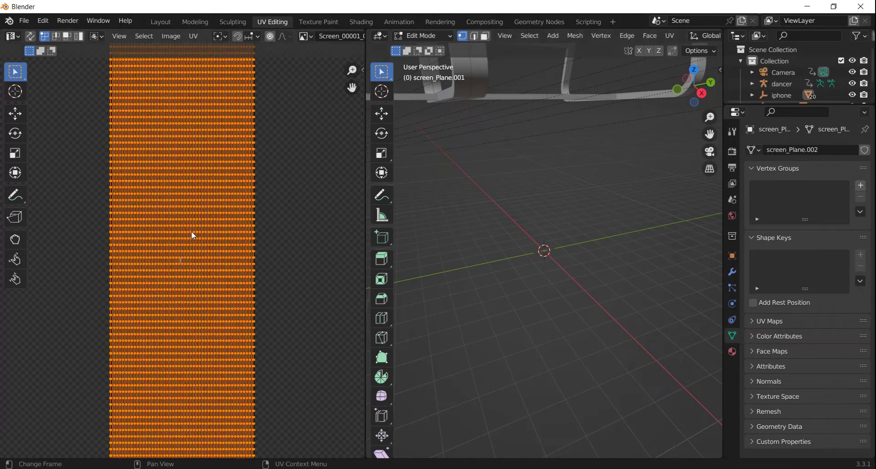
pyautogui.press('Home')
pyautogui.press('Home')
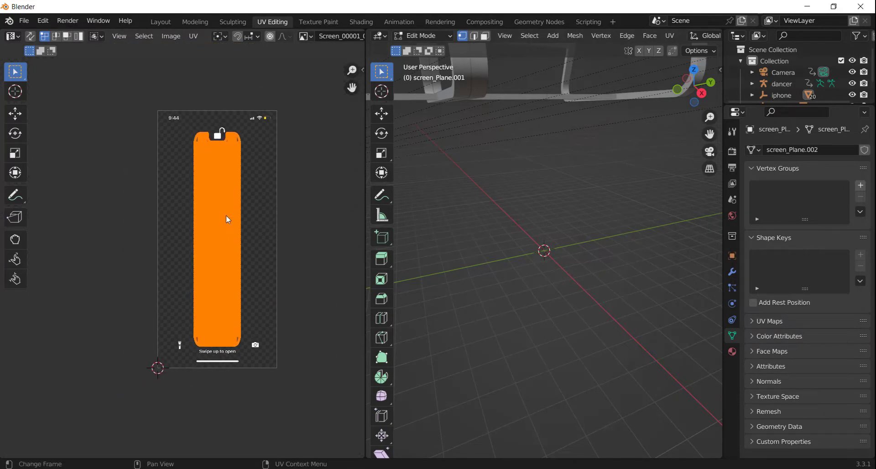
pyautogui.hotkey('shift', 'space')
pyautogui.press('s')
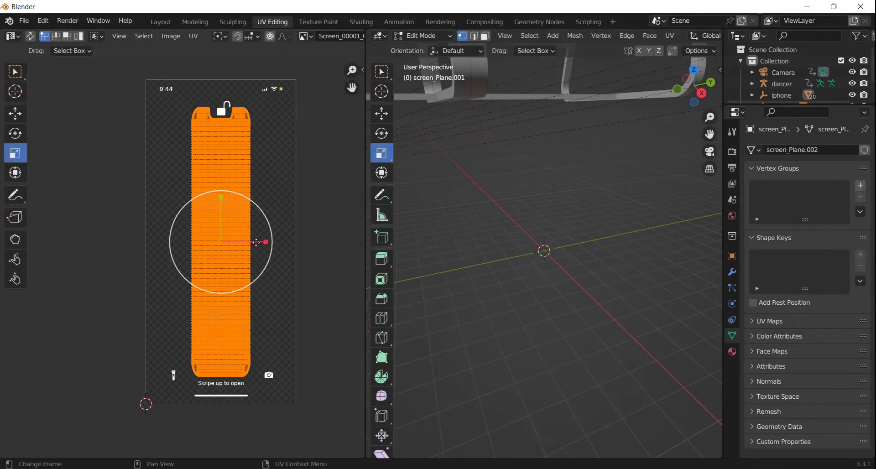
pyautogui.moveTo(256, 242); pyautogui.dragTo(316, 250)
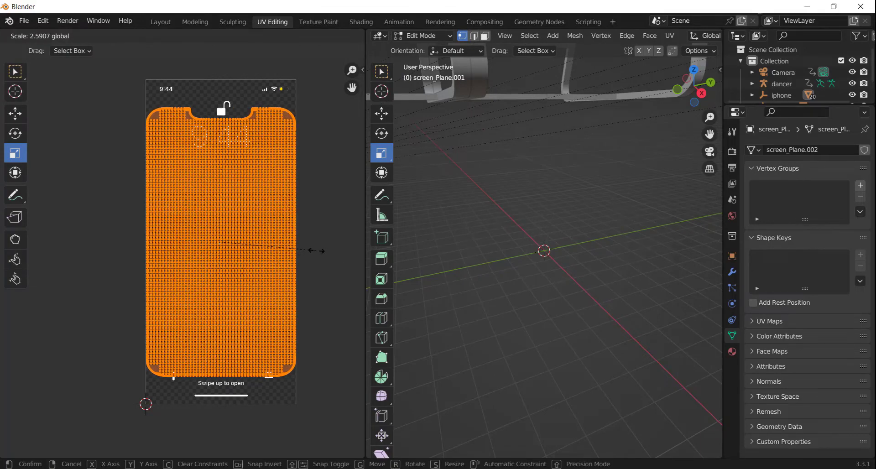
pyautogui.moveTo(221, 202); pyautogui.dragTo(220, 193)
pyautogui.scroll(3, 199, 64)
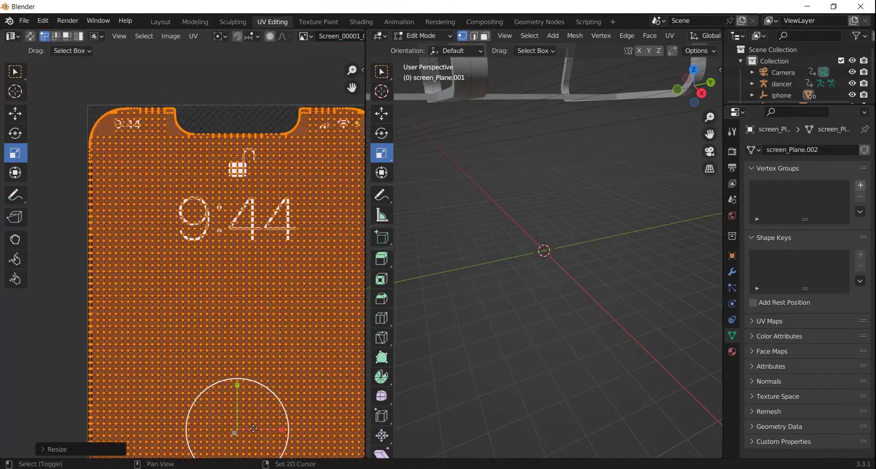
pyautogui.scroll(-3, 137, 82)
pyautogui.moveTo(274, 240); pyautogui.dragTo(270, 241, button='middle')
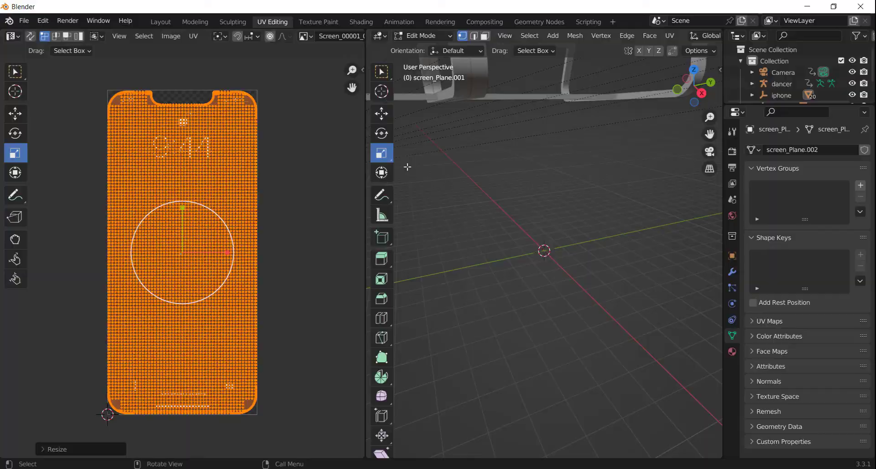
pyautogui.click(159, 23)
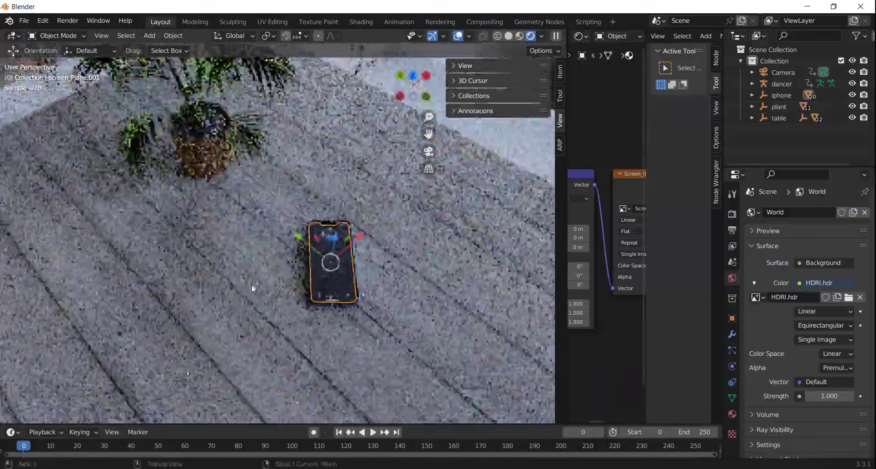
# Move in toward the phone and widen the shader editor beside the rendered viewport.
pyautogui.moveTo(250, 284); pyautogui.dragTo(334, 275, button='middle')
pyautogui.scroll(5, 334, 275)
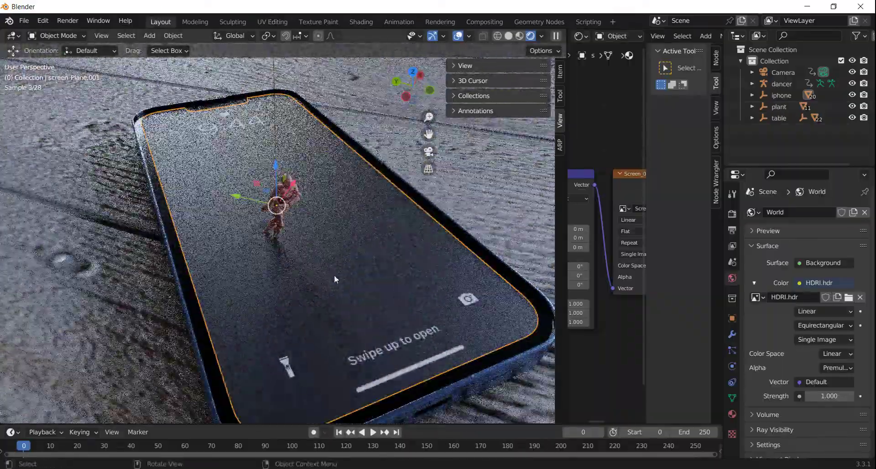
pyautogui.click(497, 35)
pyautogui.click(508, 36)
pyautogui.moveTo(555, 169); pyautogui.dragTo(352, 169)
pyautogui.click(341, 35)
pyautogui.scroll(3, 215, 241)
pyautogui.scroll(4, 475, 219)
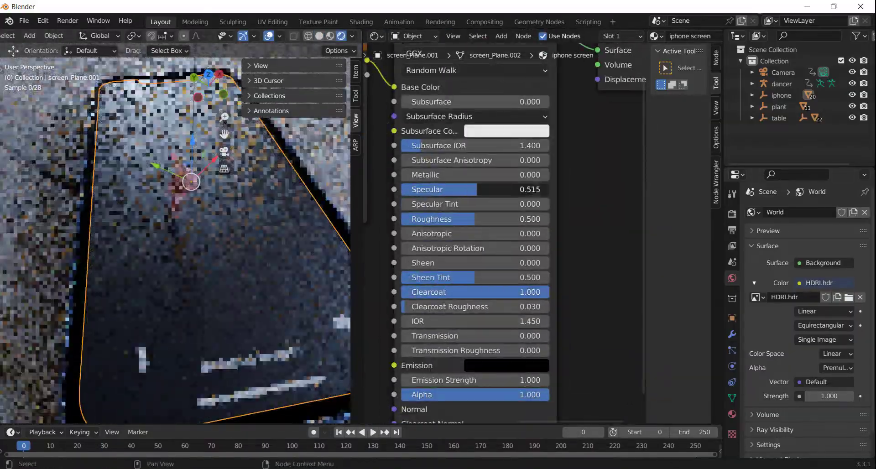
# Set the screen material's Specular 1.000, Roughness 0.155 and Sheen Tint 0.300.
pyautogui.moveTo(476, 189); pyautogui.dragTo(548, 189)
pyautogui.moveTo(474, 219); pyautogui.dragTo(429, 219)
pyautogui.scroll(-3, 123, 230)
pyautogui.moveTo(123, 230); pyautogui.dragTo(123, 229, button='middle')
pyautogui.scroll(4, 122, 229)
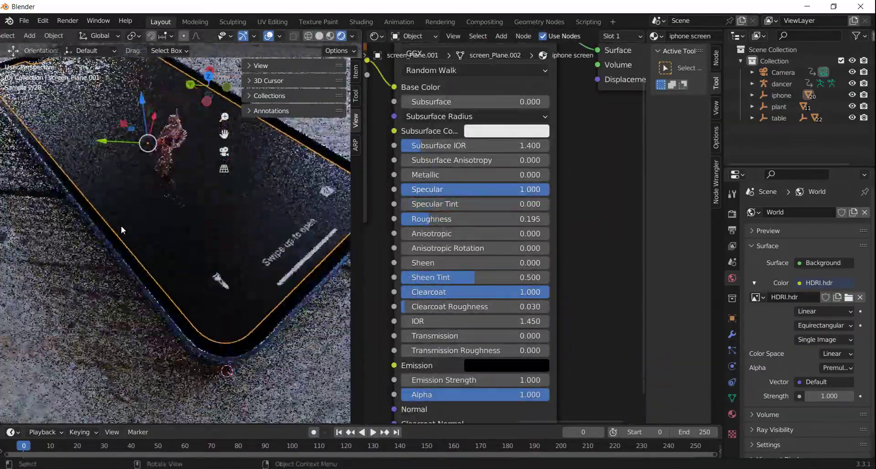
pyautogui.moveTo(440, 276); pyautogui.dragTo(420, 276)
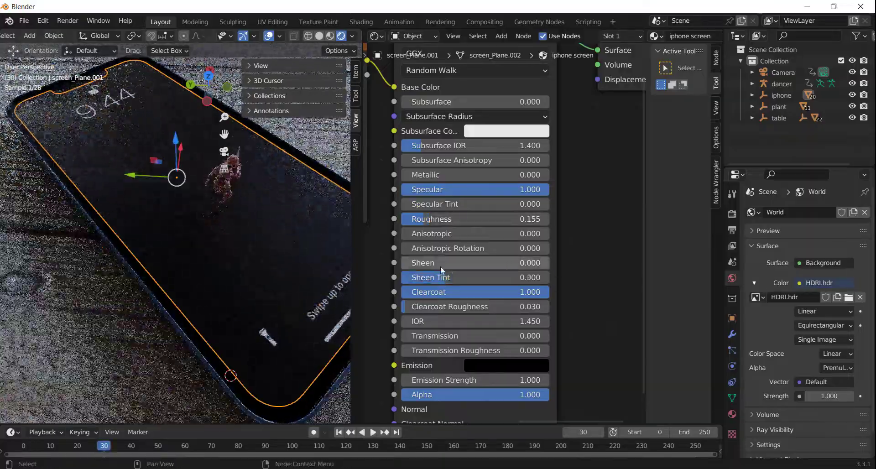
pyautogui.scroll(-3, 254, 266)
pyautogui.scroll(-2, 253, 266)
pyautogui.scroll(3, 322, 258)
# Enlarge the viewport and look through the scene camera.
pyautogui.moveTo(352, 246); pyautogui.dragTo(502, 228)
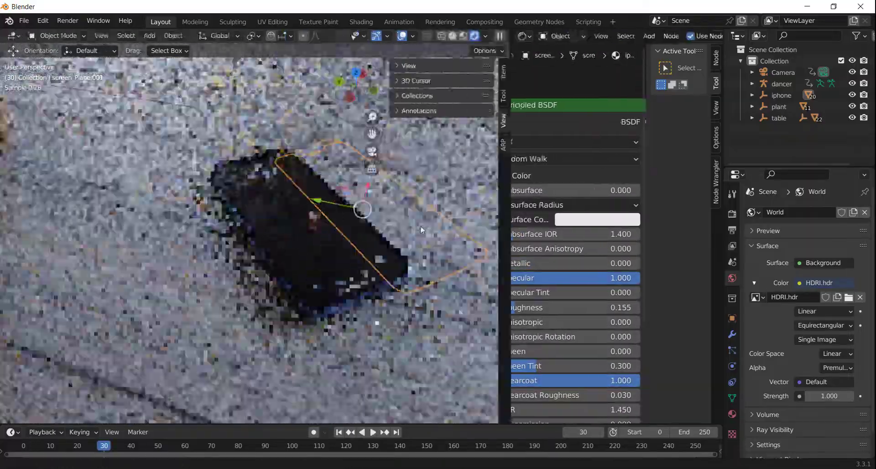
pyautogui.scroll(-3, 286, 262)
pyautogui.click(285, 262)
pyautogui.press('KP_0')
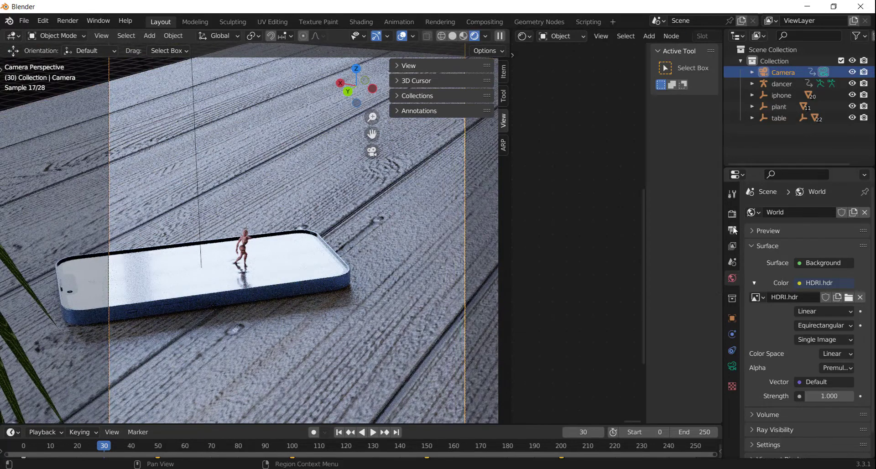
# Enable camera depth of field focused on Beta_Surface and check it at frame 153.
pyautogui.click(731, 262)
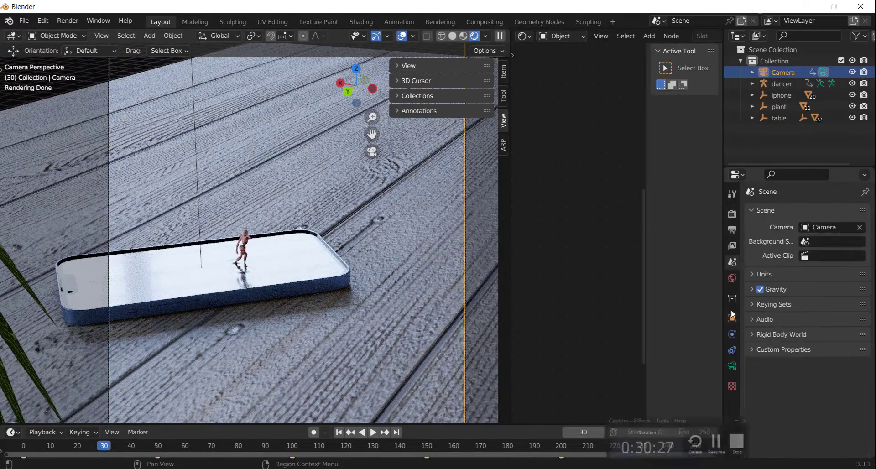
pyautogui.click(732, 366)
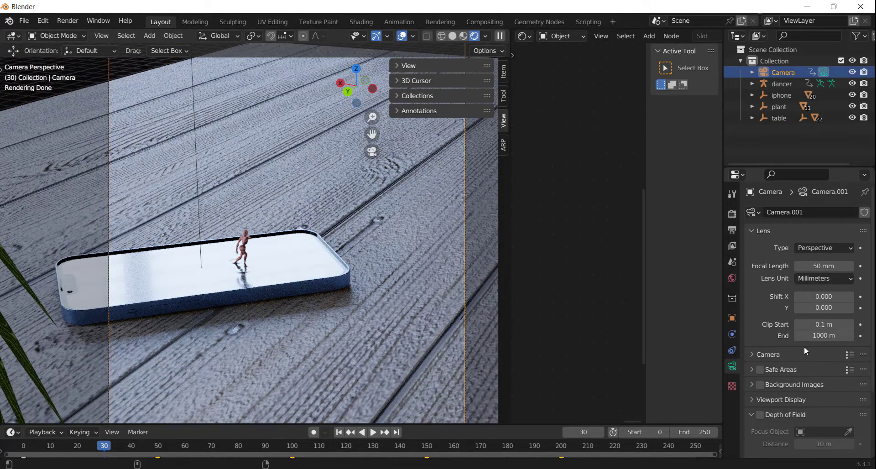
pyautogui.scroll(-3, 803, 345)
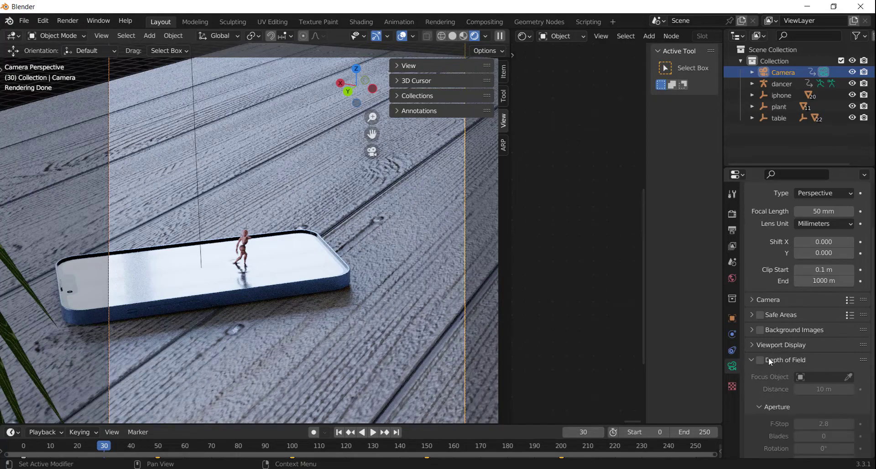
pyautogui.click(759, 360)
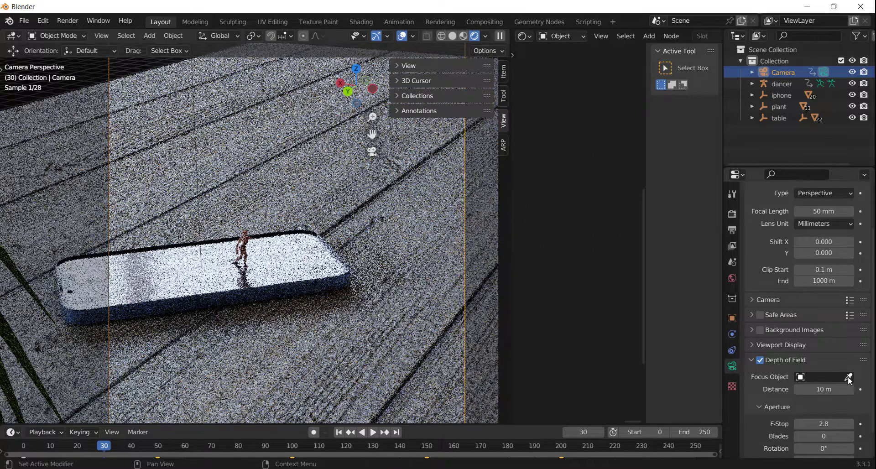
pyautogui.click(848, 376)
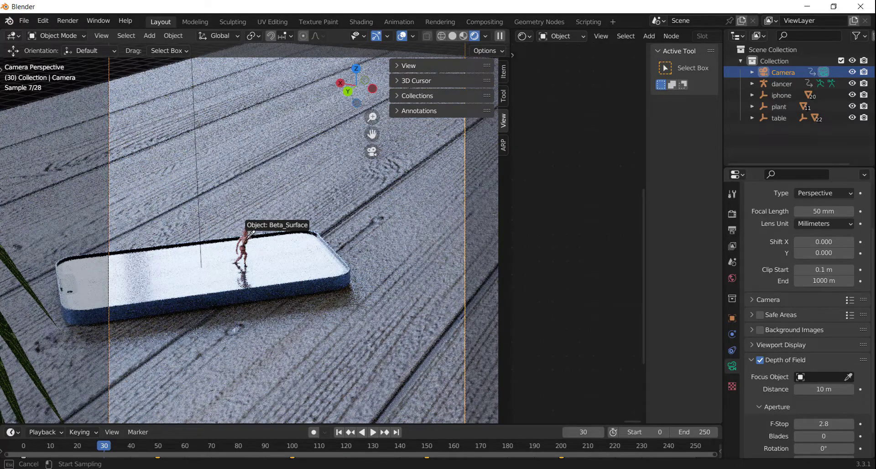
pyautogui.click(249, 231)
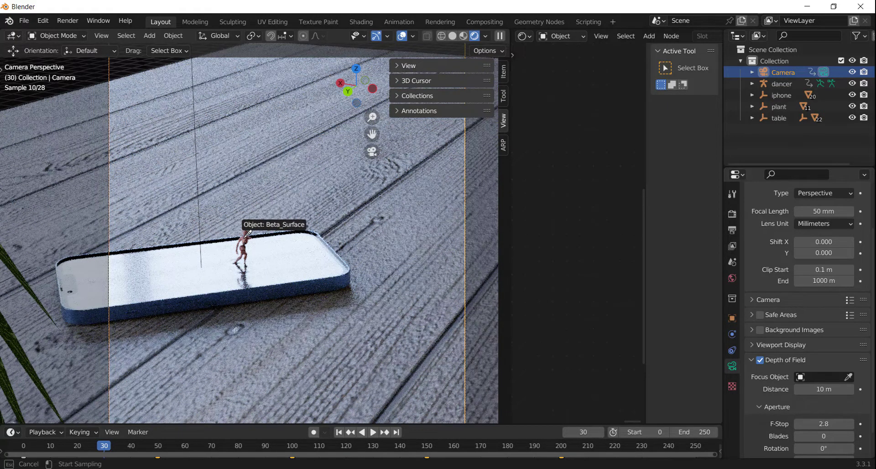
pyautogui.moveTo(249, 232); pyautogui.dragTo(329, 257, button='middle')
pyautogui.moveTo(104, 445); pyautogui.dragTo(434, 446)
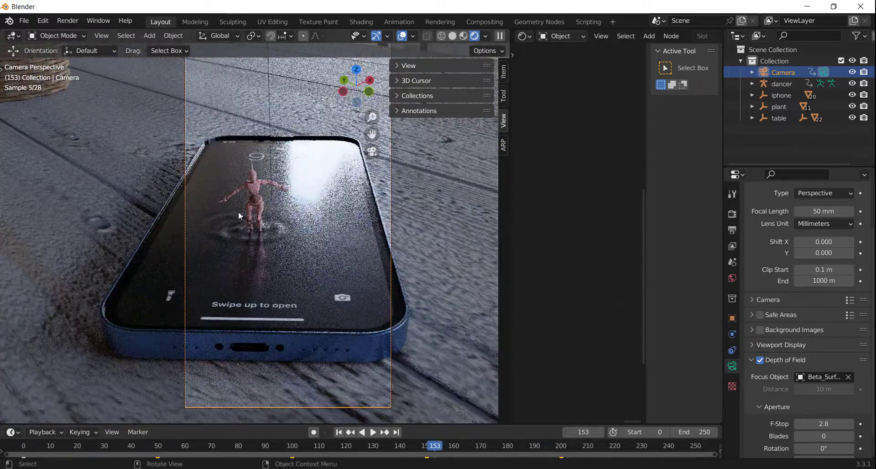
# Browse for a render output folder from the Output properties.
pyautogui.click(731, 214)
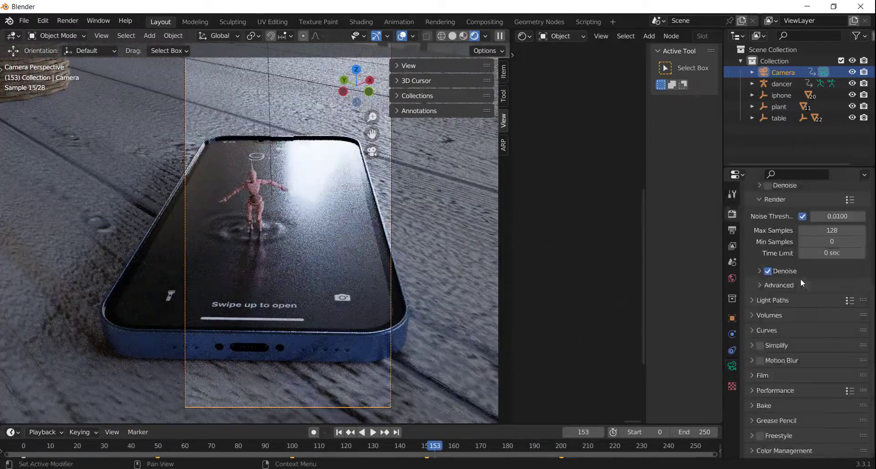
pyautogui.click(732, 230)
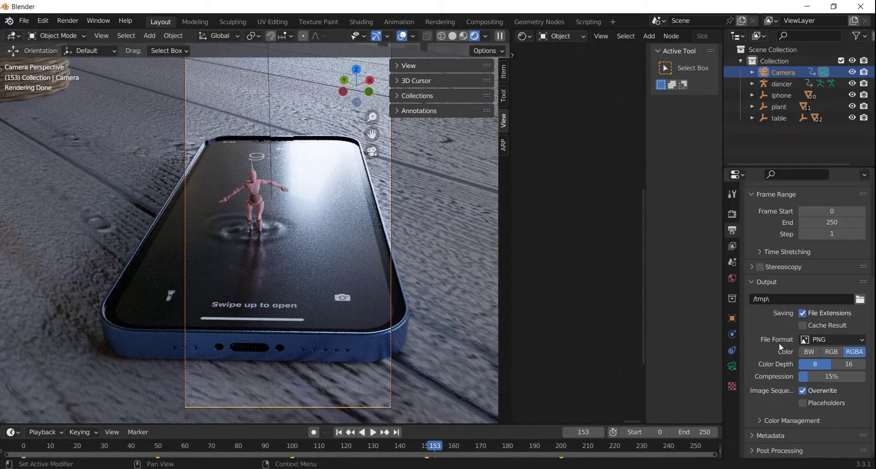
pyautogui.click(859, 299)
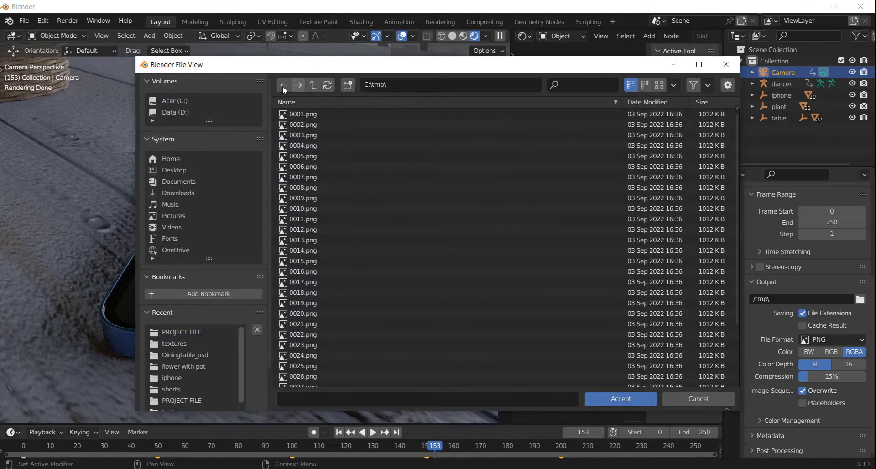
# Create a new 'render' folder in PROJECT FILE and accept it as the output path.
pyautogui.click(443, 83)
pyautogui.write('D:\\blender\\yt tutorials\\iphone\\PROJECT FILE')
pyautogui.press('Return')
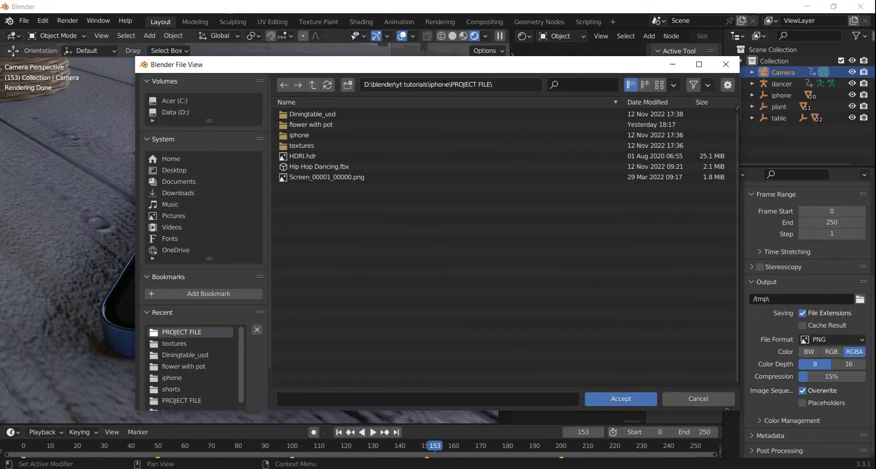
pyautogui.rightClick(383, 221)
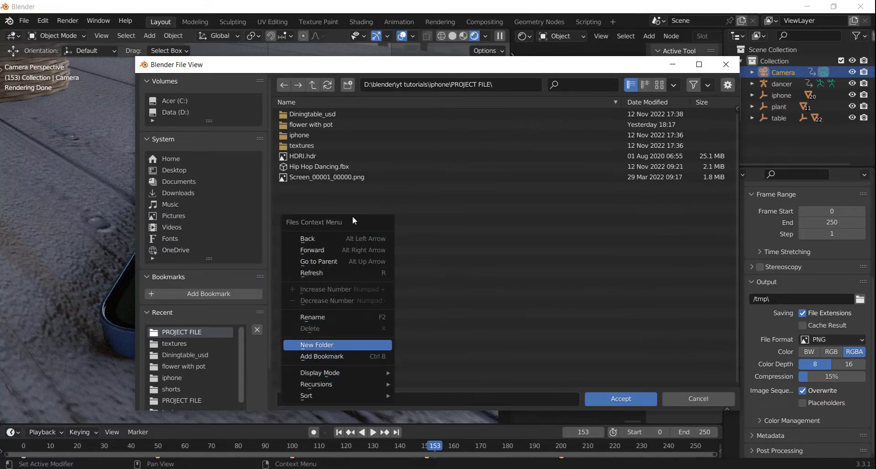
pyautogui.press('Return')
pyautogui.write('re')
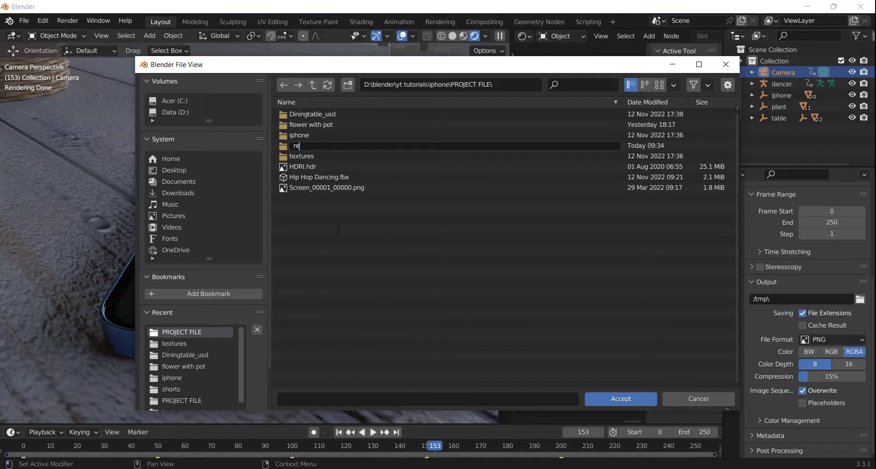
pyautogui.write('nder')
pyautogui.press('Return')
pyautogui.press('Return')
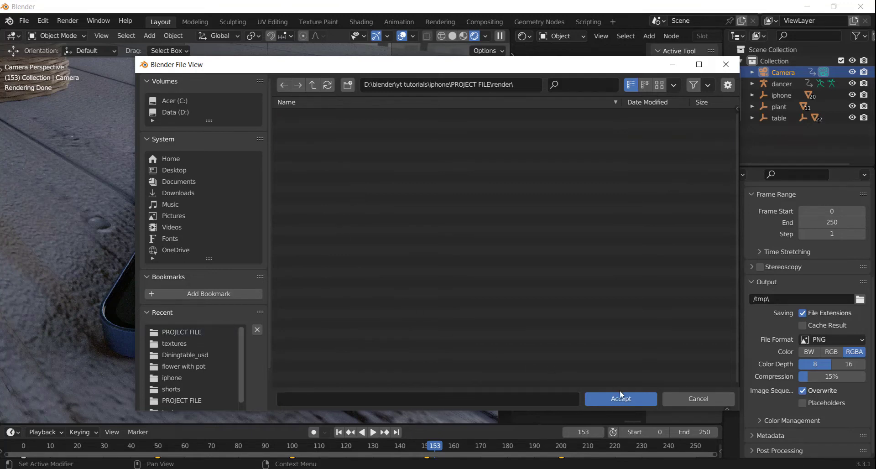
pyautogui.click(618, 398)
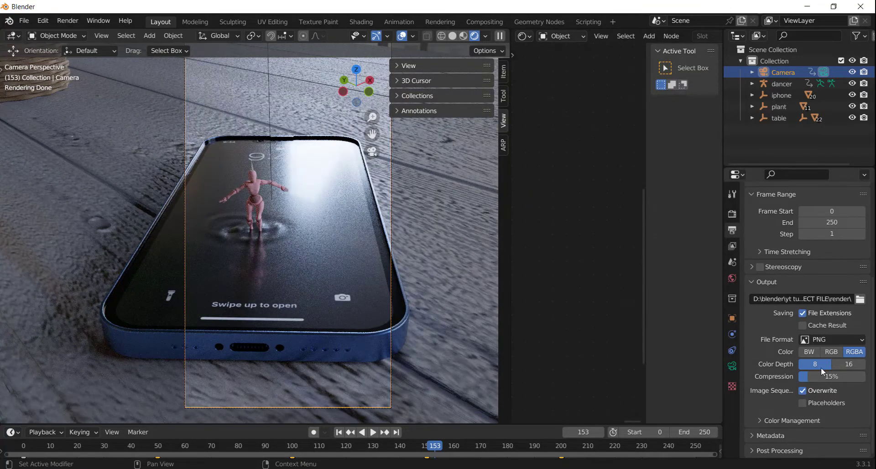
# Keep PNG output with 0% compression and start rendering the animation.
pyautogui.click(829, 339)
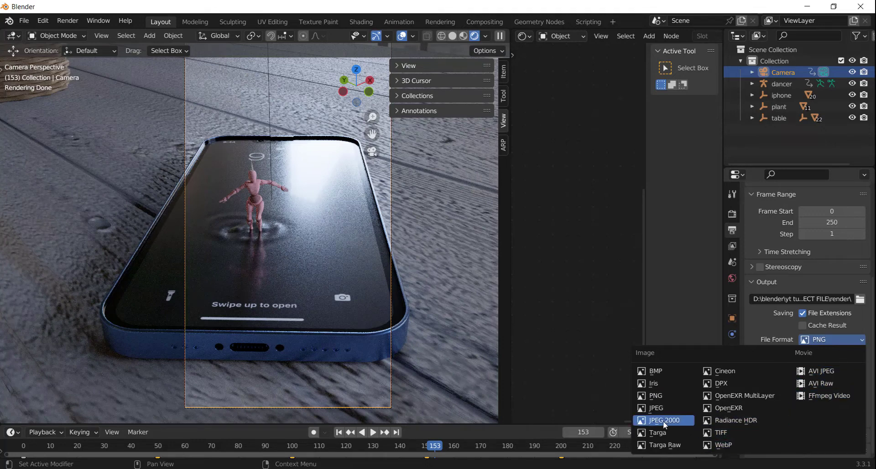
pyautogui.click(658, 397)
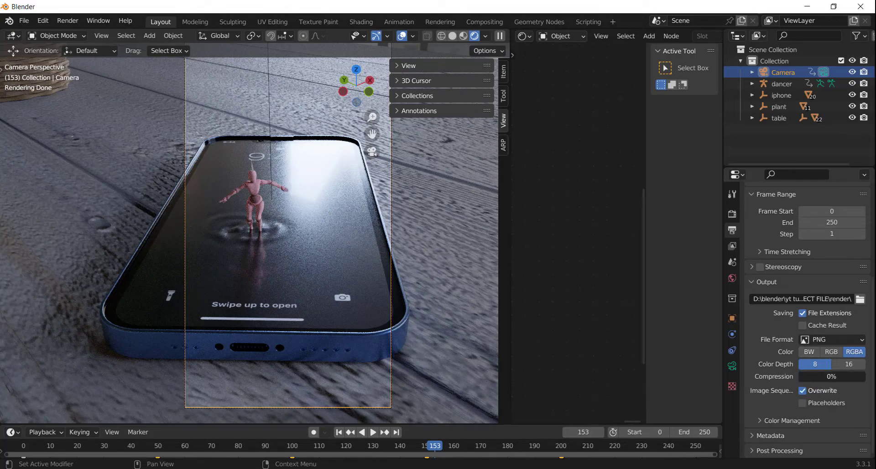
pyautogui.moveTo(814, 377); pyautogui.dragTo(808, 382)
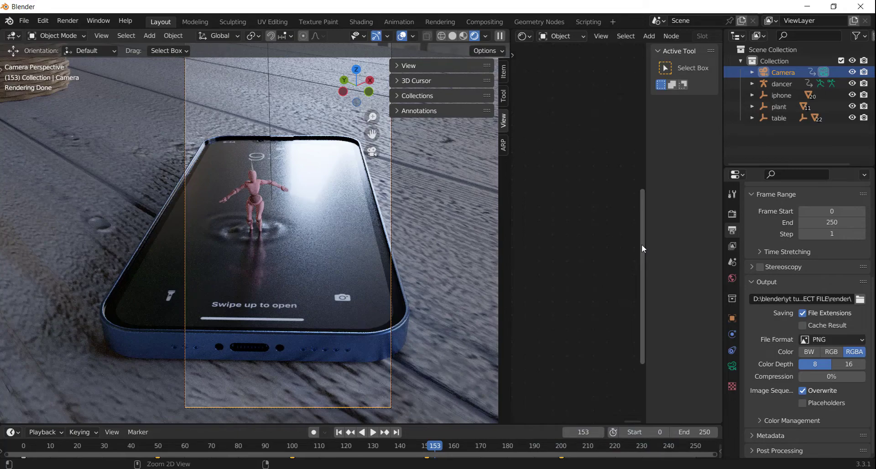
pyautogui.hotkey('ctrl', 'F12')
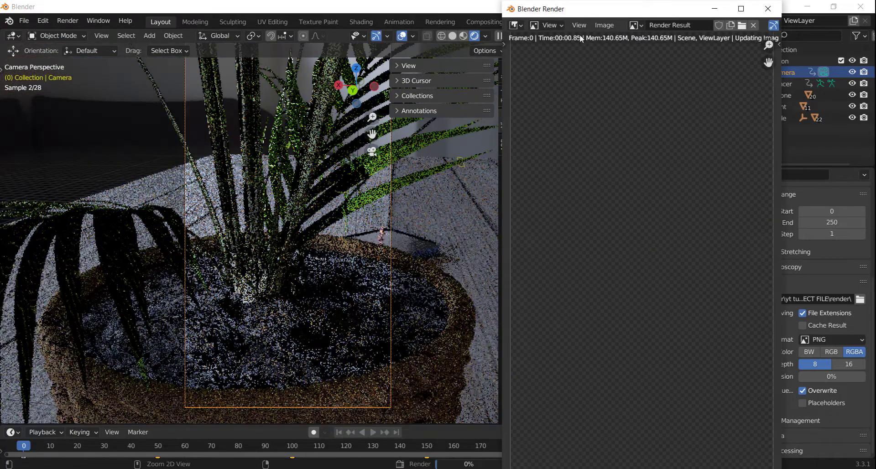